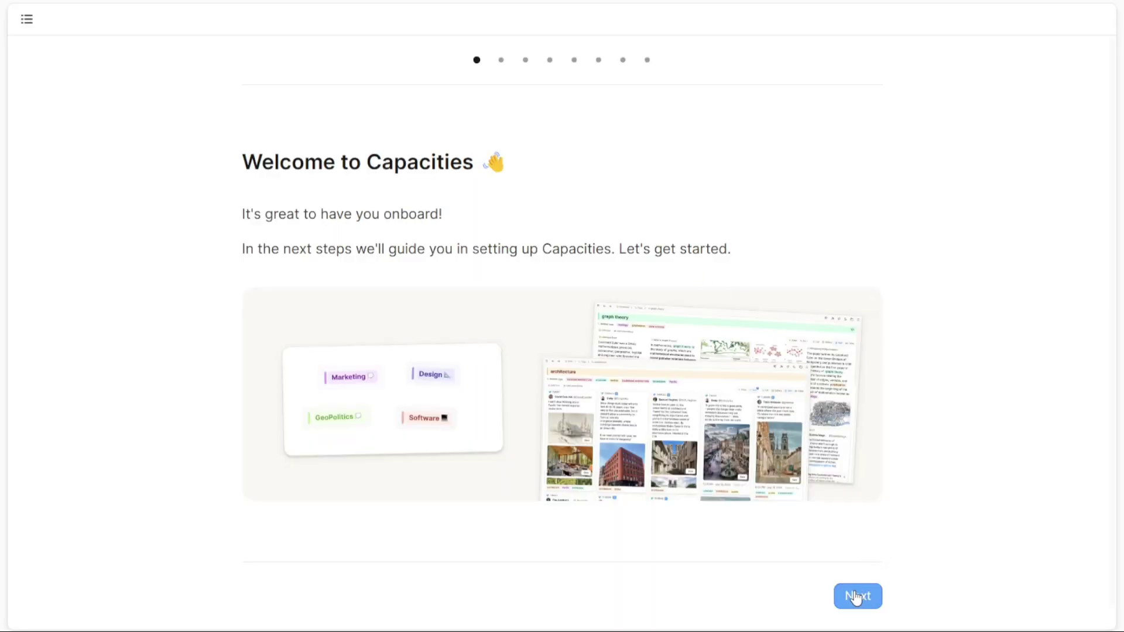
- Fill in the first and last name on the profile setup step
{"action": "left_click", "coordinate": [856, 597]}
{"action": "key", "text": "Tab"}
- Advance through the remaining onboarding steps and verify the email address
{"action": "key", "text": "Return"}
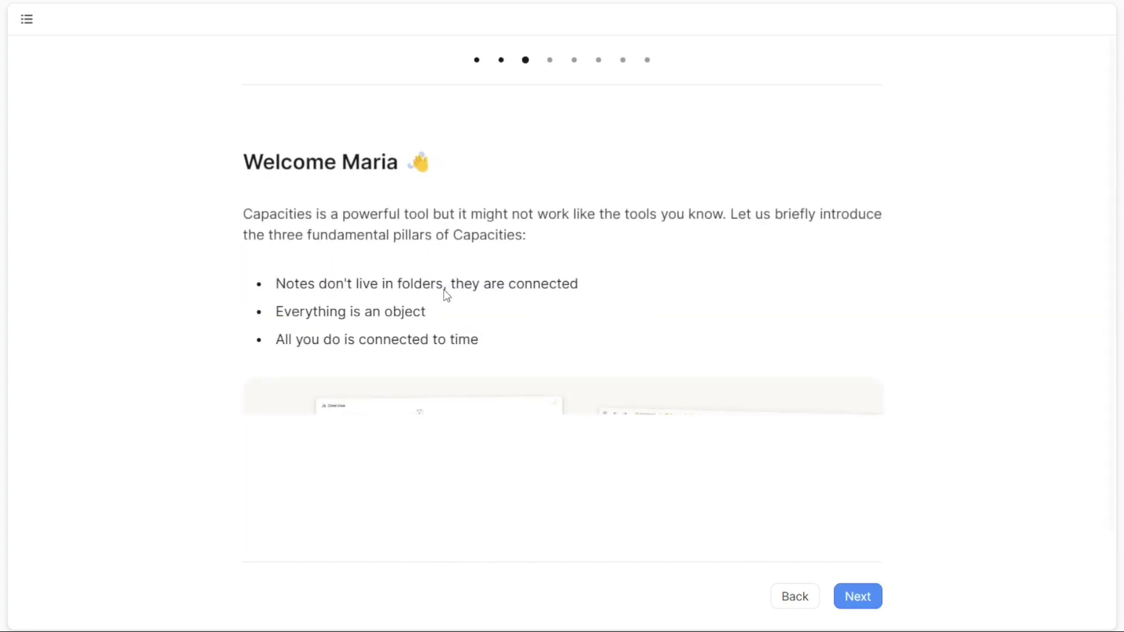
{"action": "key", "text": "Return"}
{"action": "key", "text": "Return"}
{"action": "key", "text": "Return"}
{"action": "key", "text": "Return"}
{"action": "key", "text": "Return"}
{"action": "key", "text": "Return"}
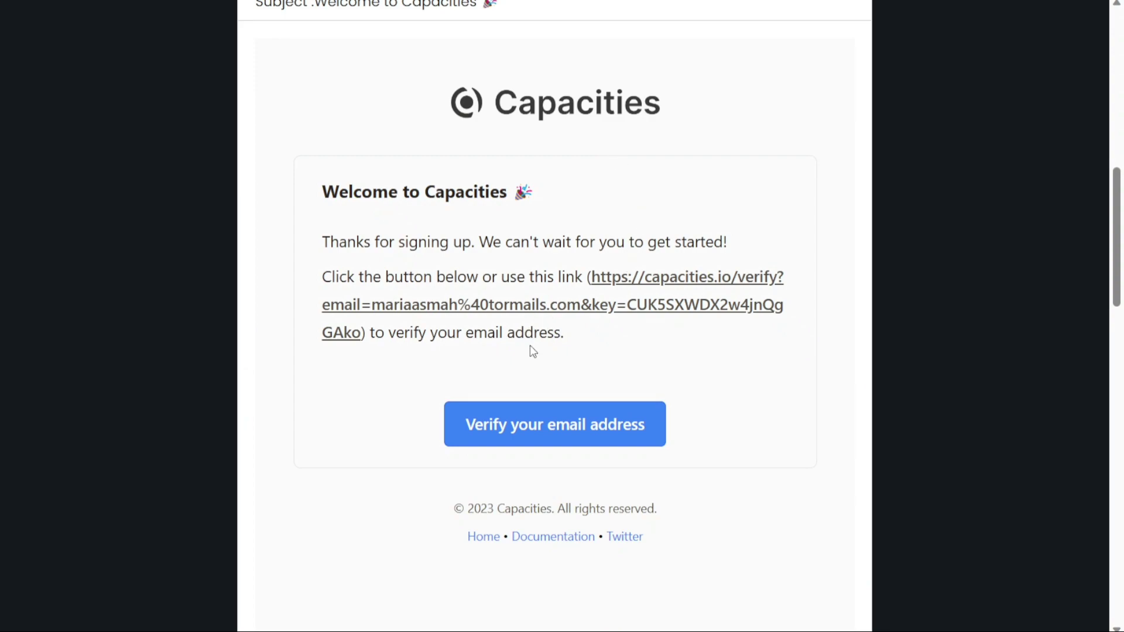
{"action": "left_click", "coordinate": [567, 419]}
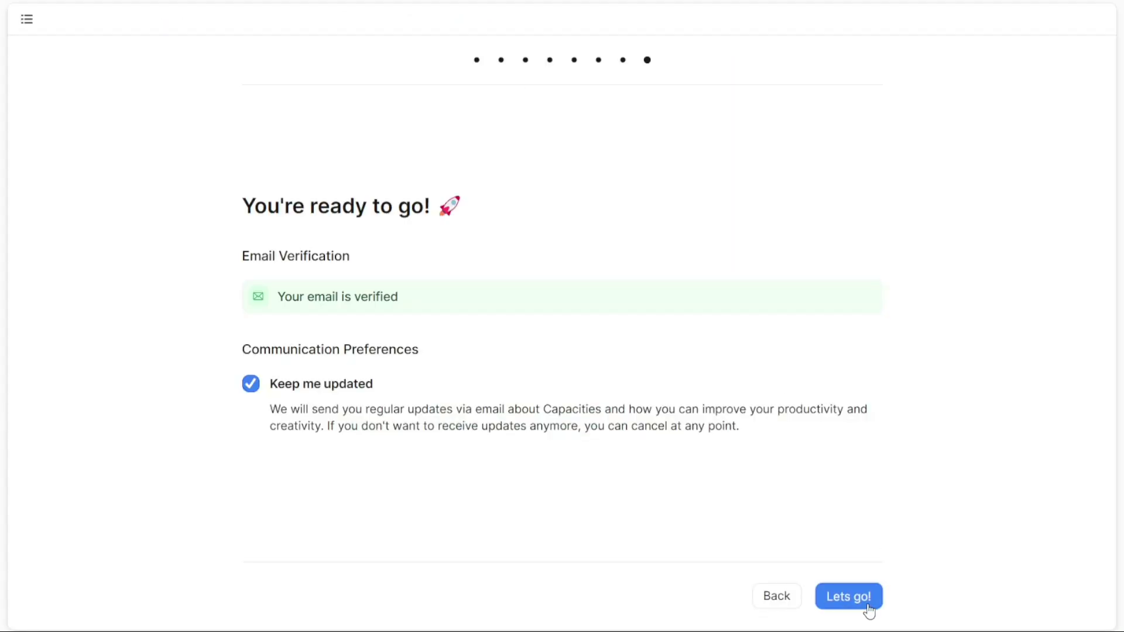
- Enter the app and view the Notes space's calendar day view
{"action": "left_click", "coordinate": [868, 609]}
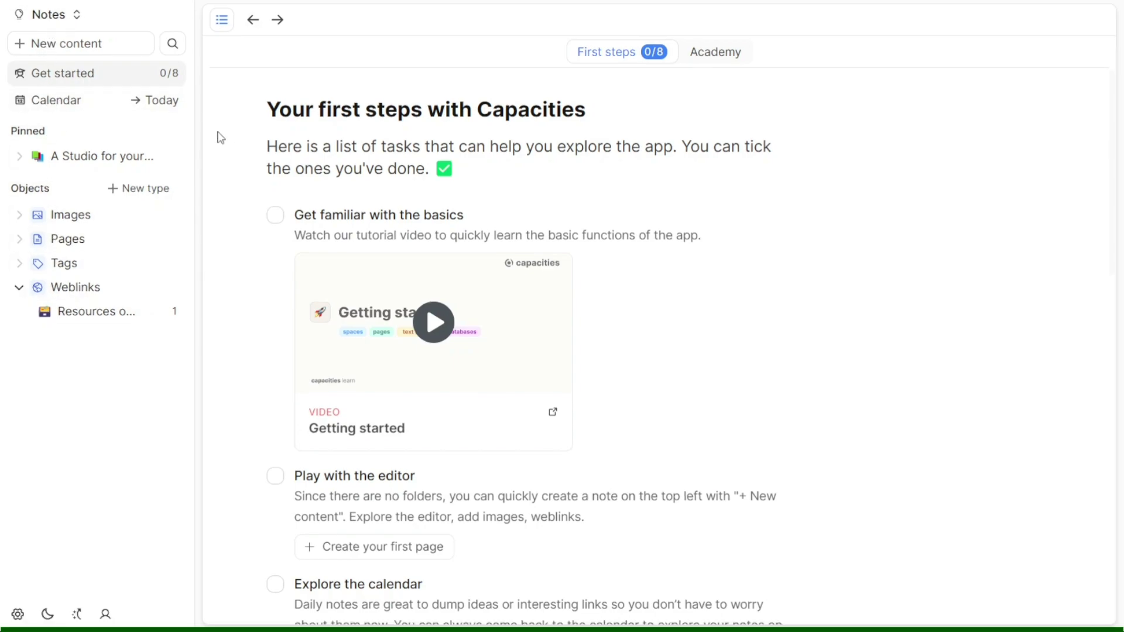
{"action": "left_click", "coordinate": [87, 101]}
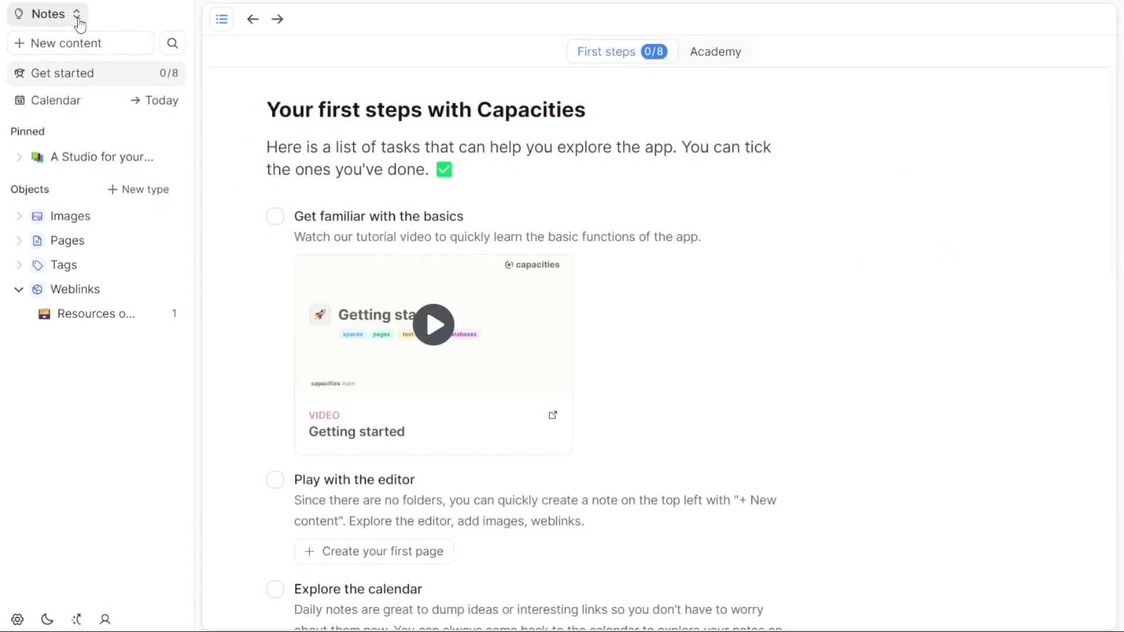
{"action": "left_click", "coordinate": [77, 17]}
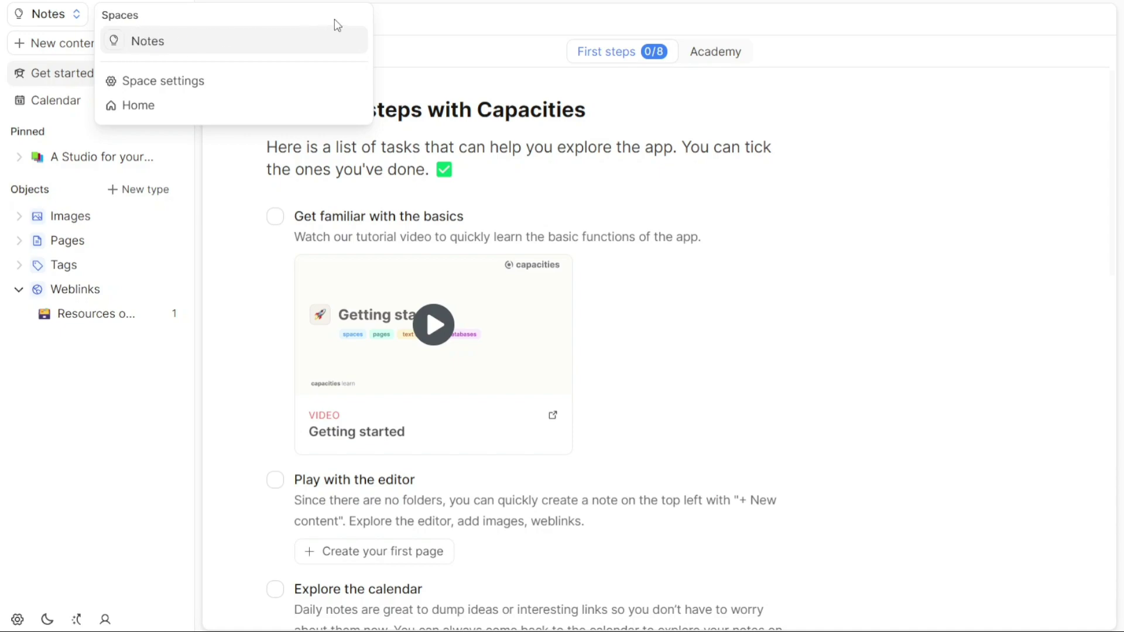
{"action": "left_click", "coordinate": [393, 16]}
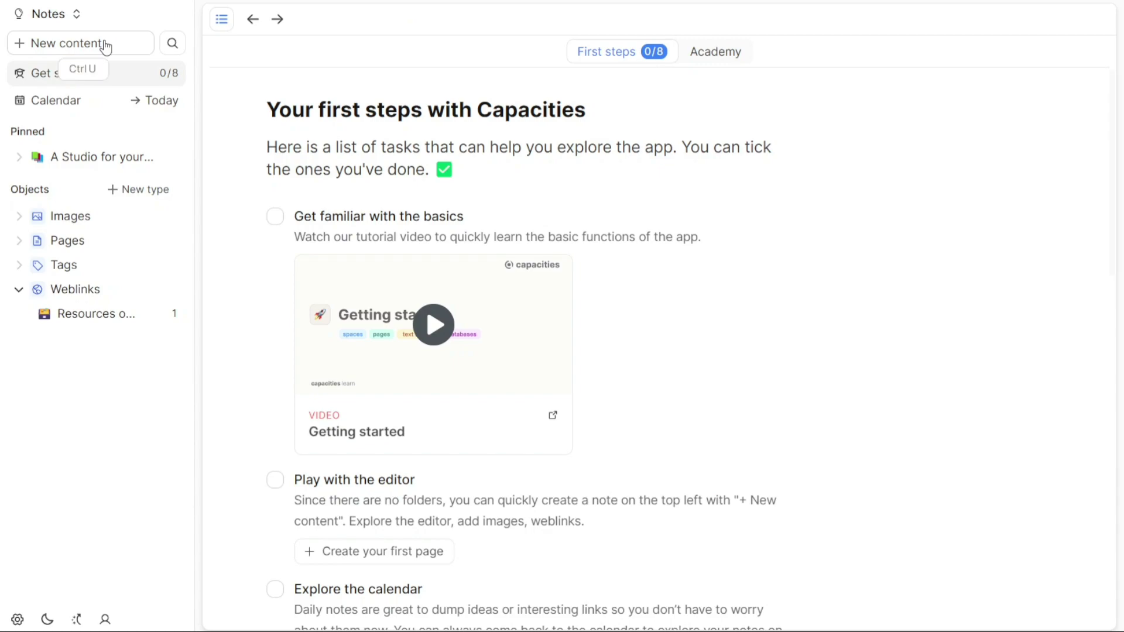
- Go to the Home page from the space list and try starting a new space
{"action": "left_click", "coordinate": [76, 15]}
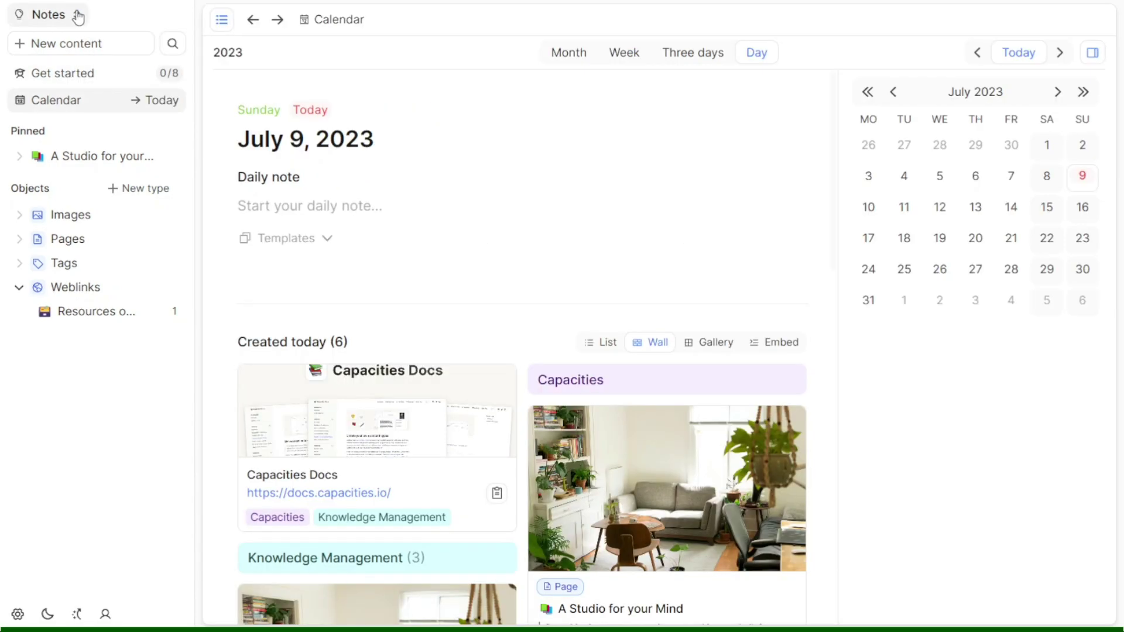
{"action": "left_click", "coordinate": [77, 15]}
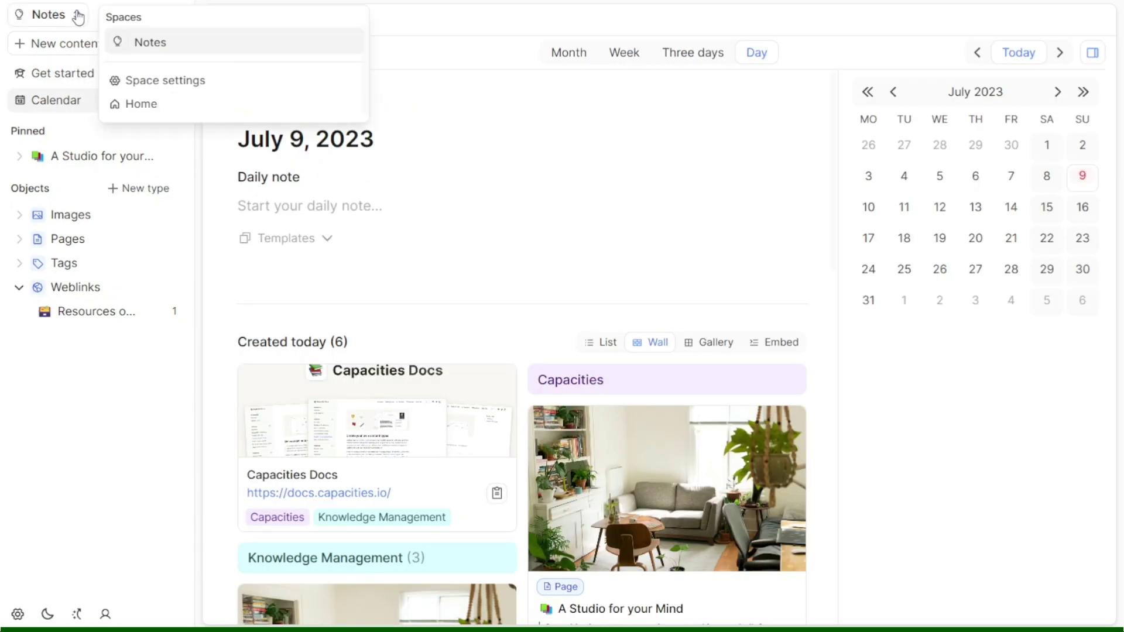
{"action": "left_click", "coordinate": [139, 106]}
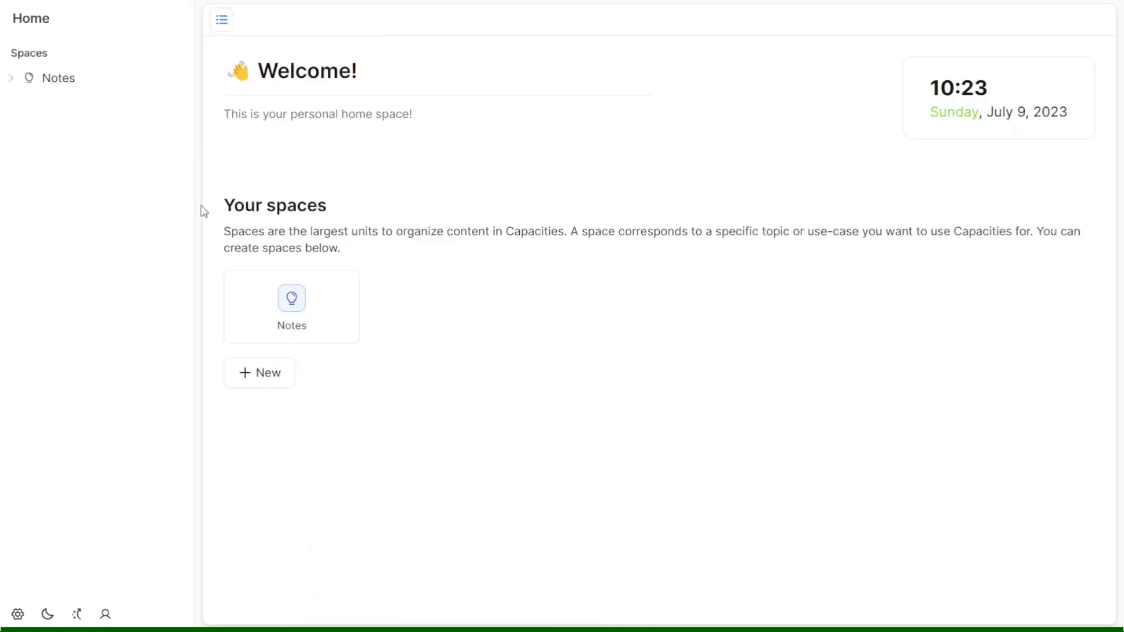
{"action": "left_click", "coordinate": [272, 384]}
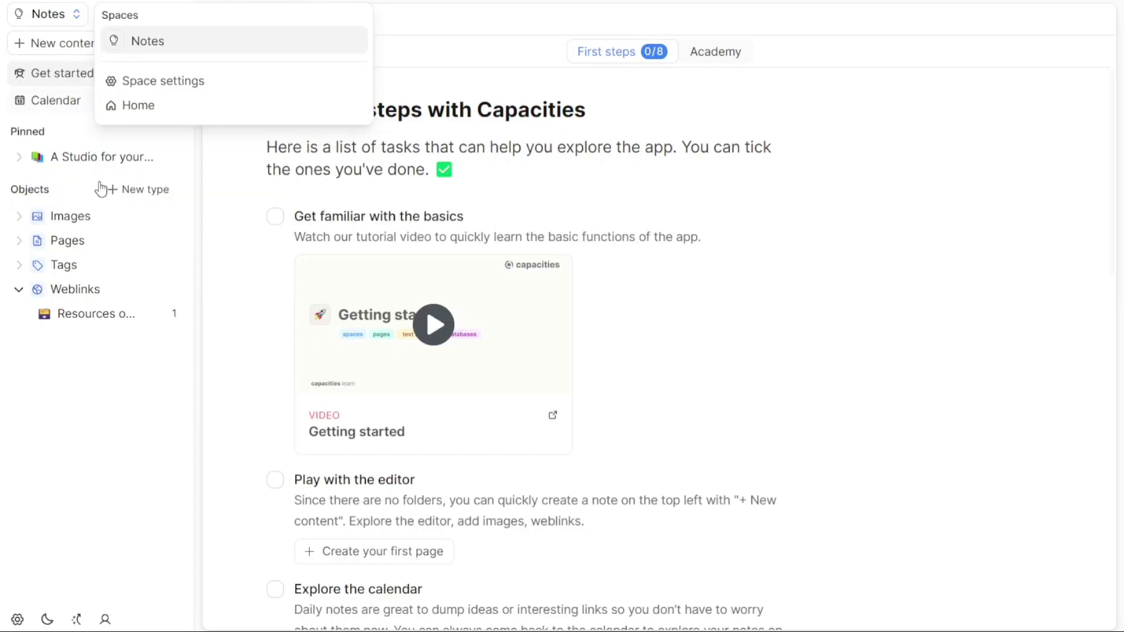
{"action": "left_click", "coordinate": [80, 360]}
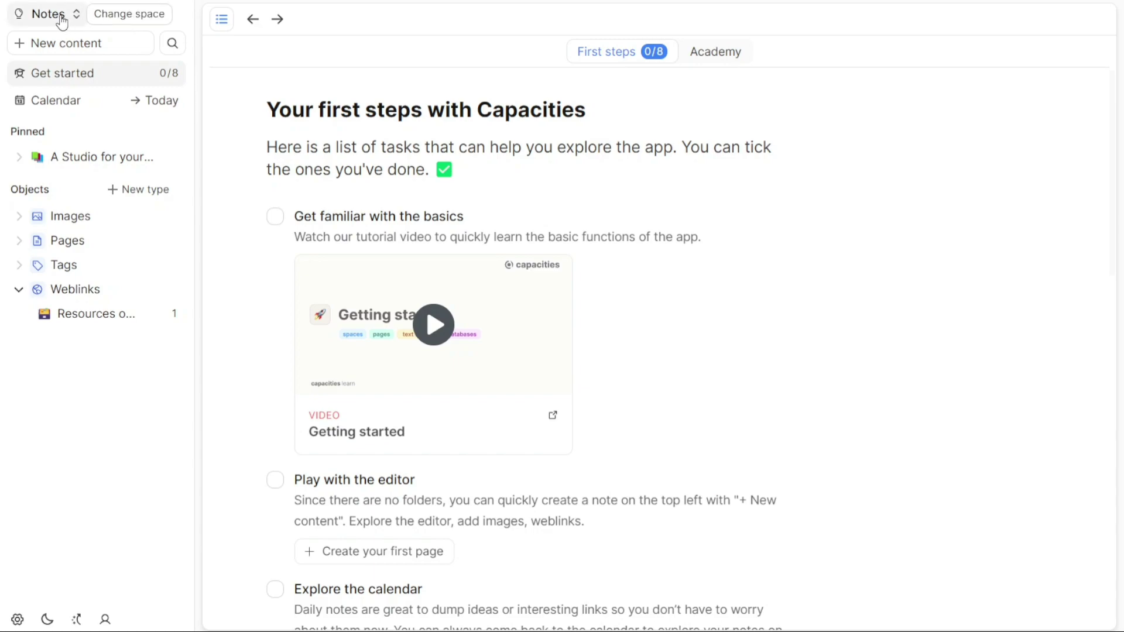
- Dismiss the new-content type choices and open Settings on Content Type Settings
{"action": "left_click", "coordinate": [79, 43]}
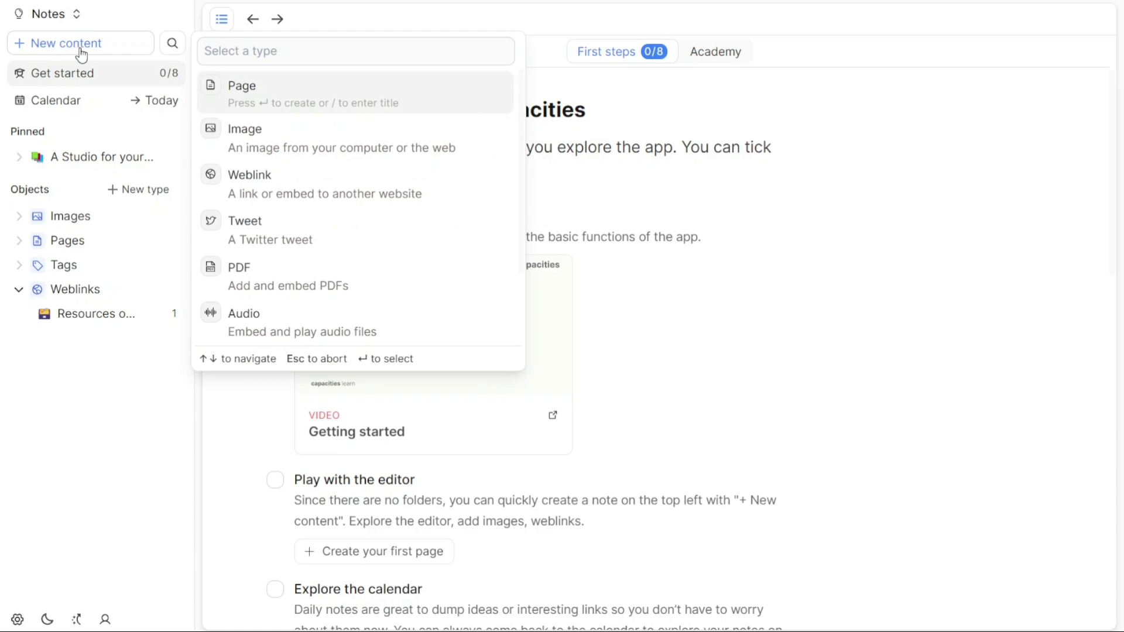
{"action": "left_click", "coordinate": [140, 18]}
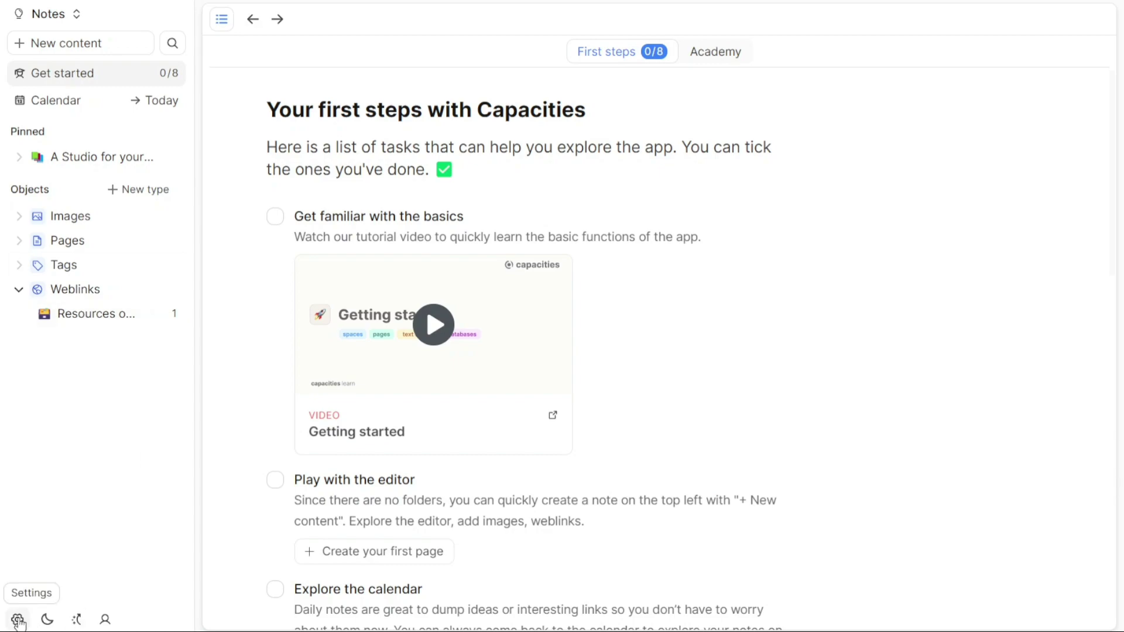
{"action": "left_click", "coordinate": [18, 621]}
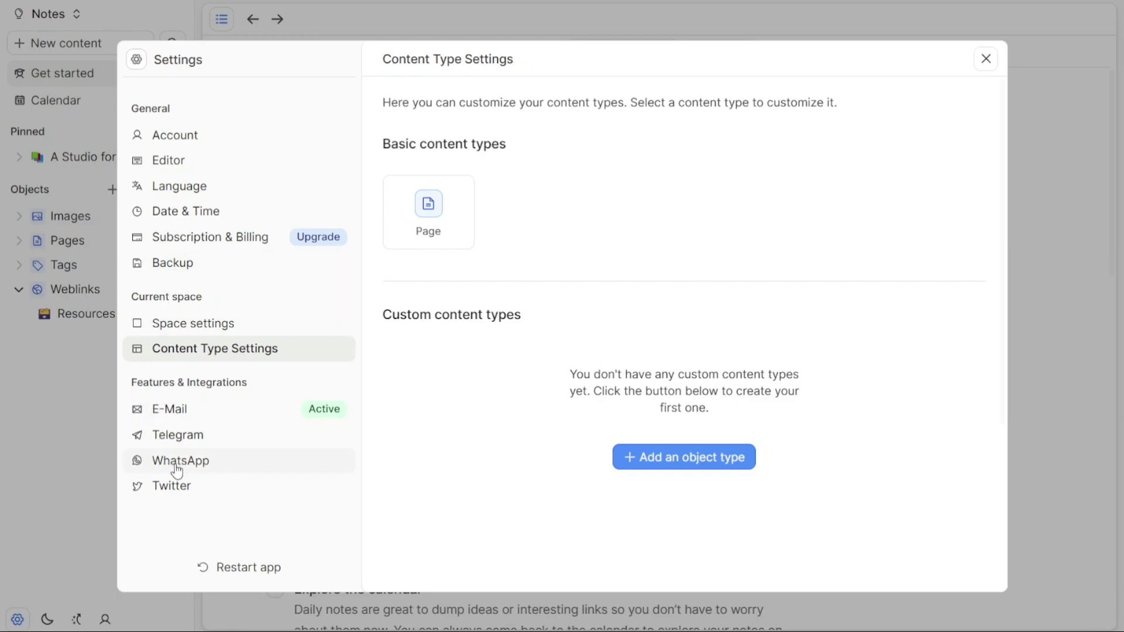
{"action": "left_click", "coordinate": [94, 449]}
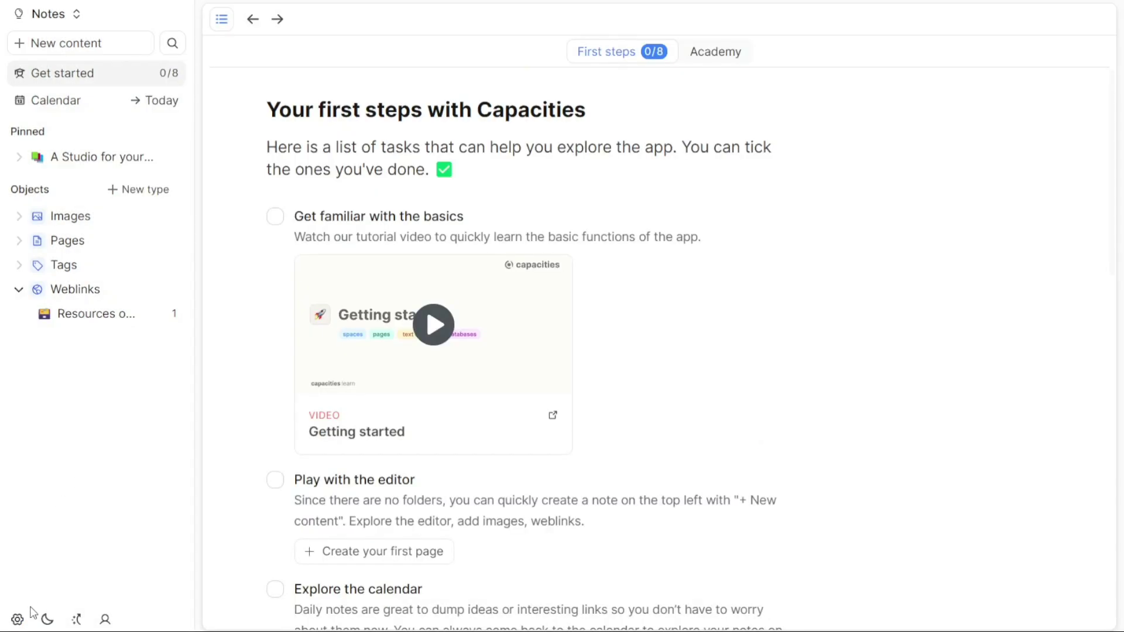
{"action": "left_click", "coordinate": [47, 620]}
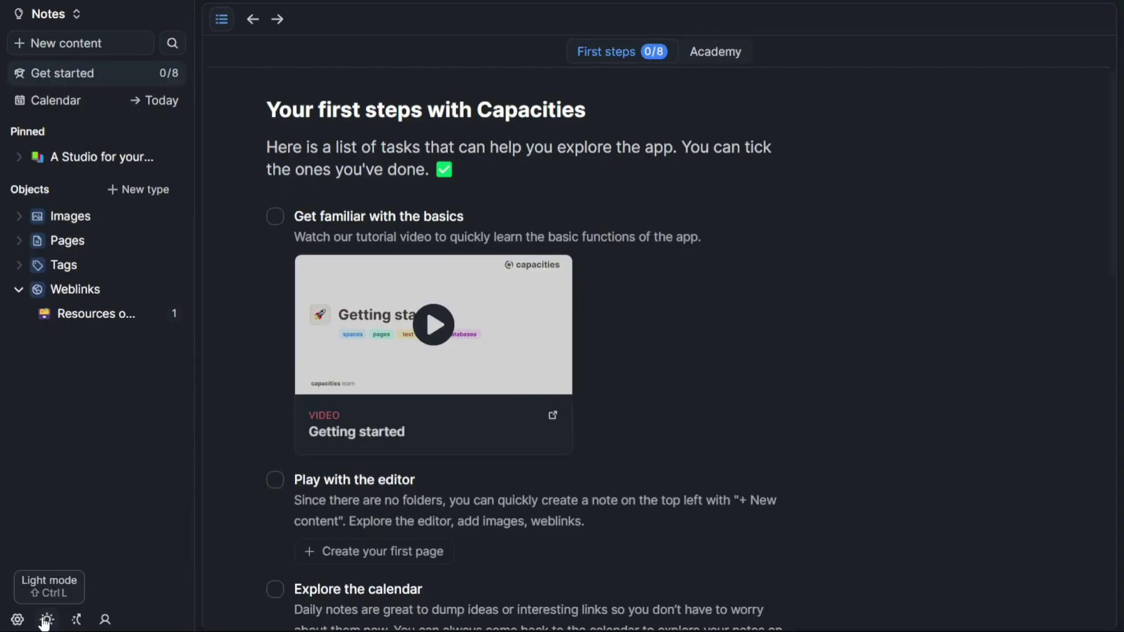
{"action": "left_click", "coordinate": [75, 621]}
{"action": "left_click", "coordinate": [74, 621]}
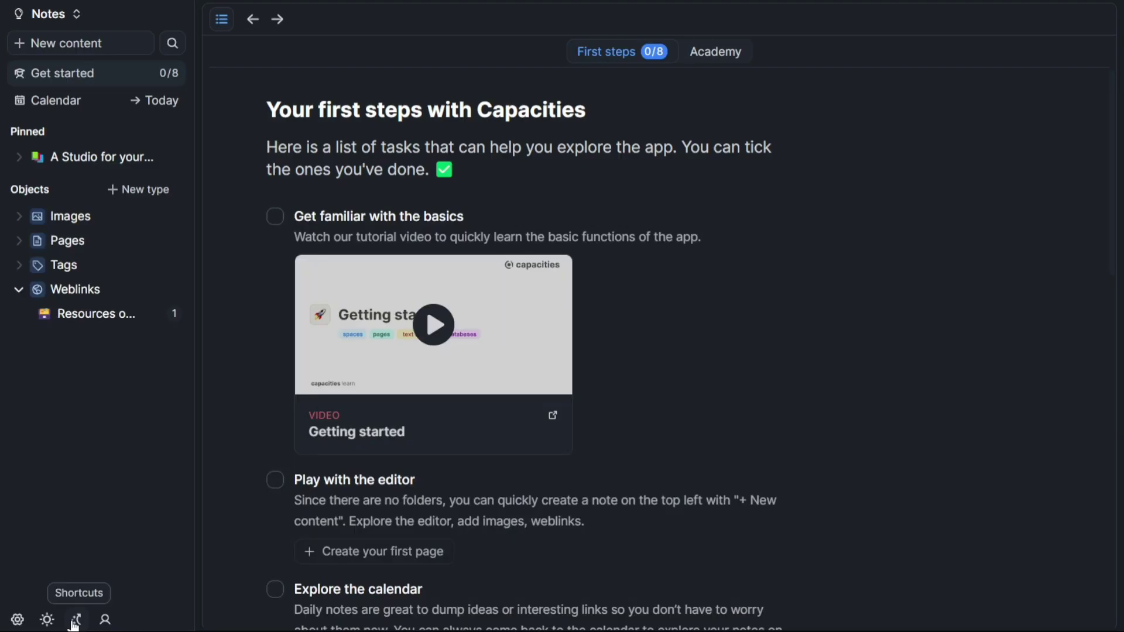
{"action": "left_click", "coordinate": [46, 620]}
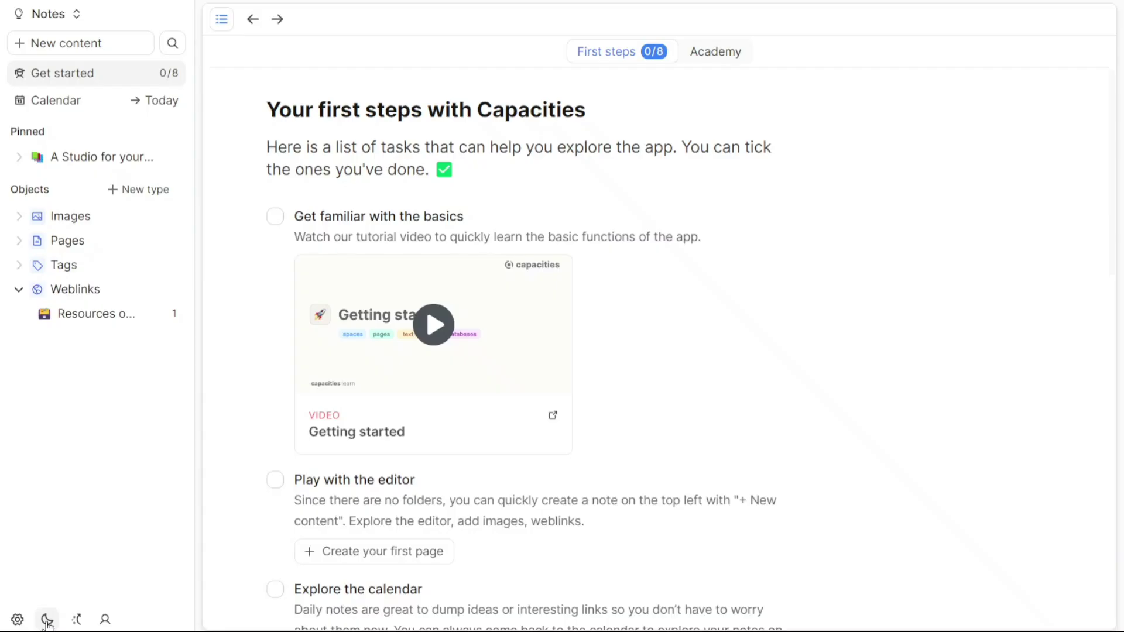
{"action": "left_click", "coordinate": [105, 620]}
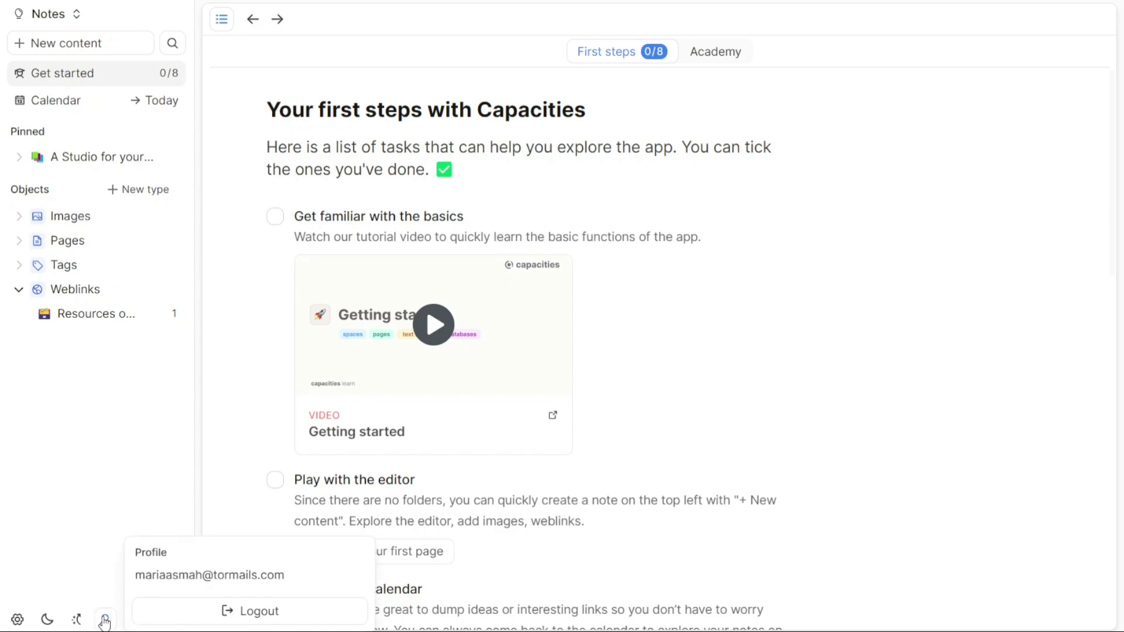
{"action": "left_click", "coordinate": [68, 459]}
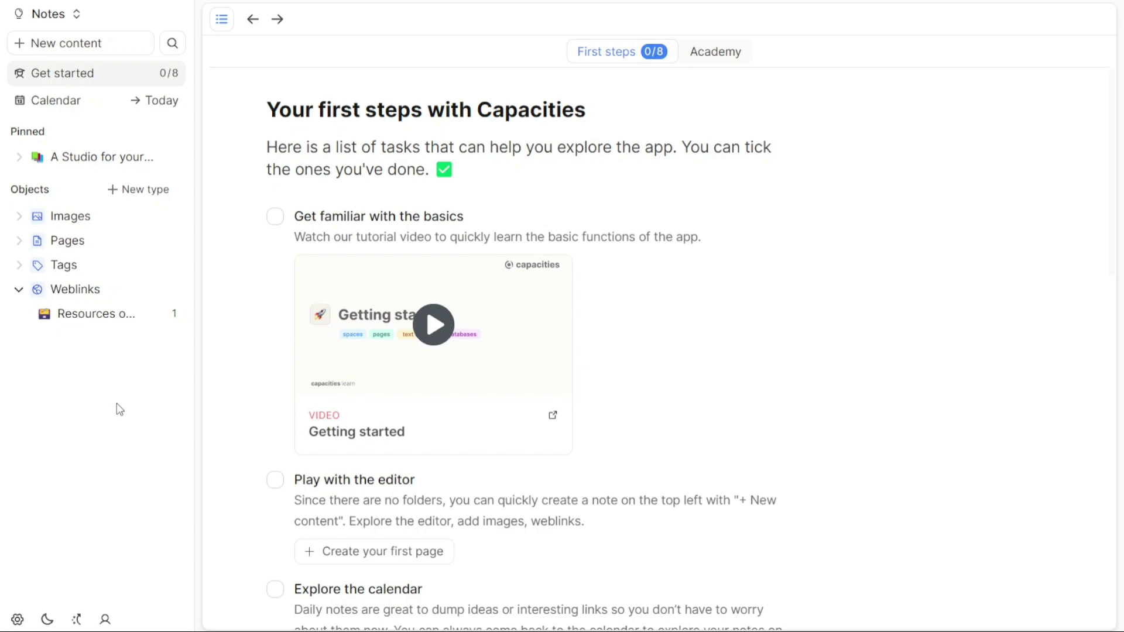
{"action": "left_click", "coordinate": [220, 21]}
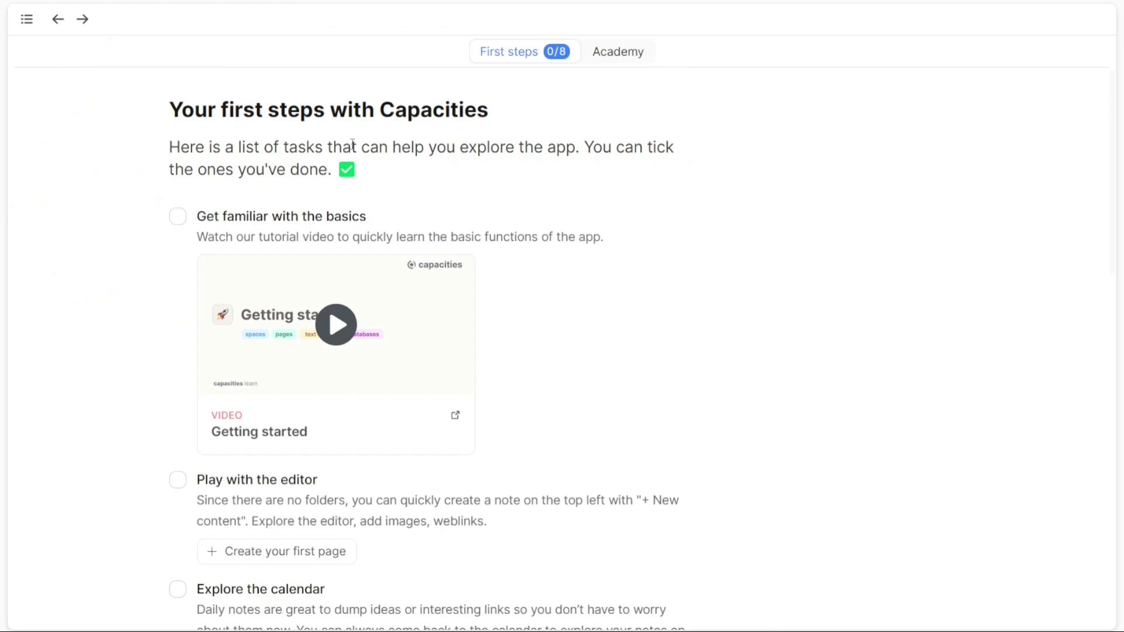
- Return to Home and start a new space named 'Demo'
{"action": "left_click", "coordinate": [25, 23]}
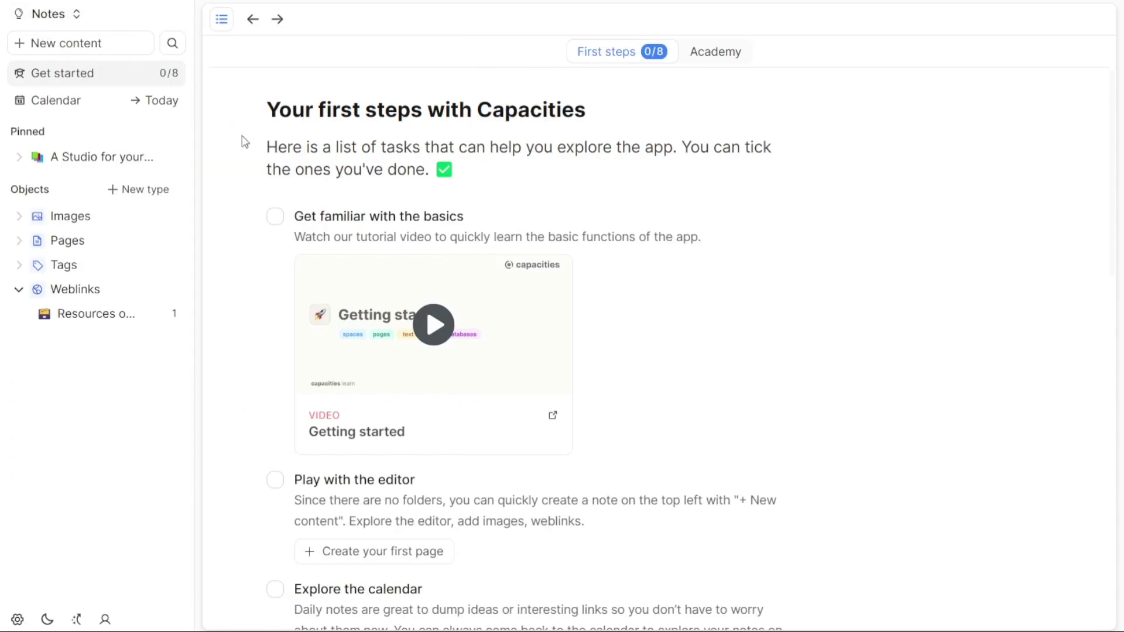
{"action": "left_click", "coordinate": [88, 100]}
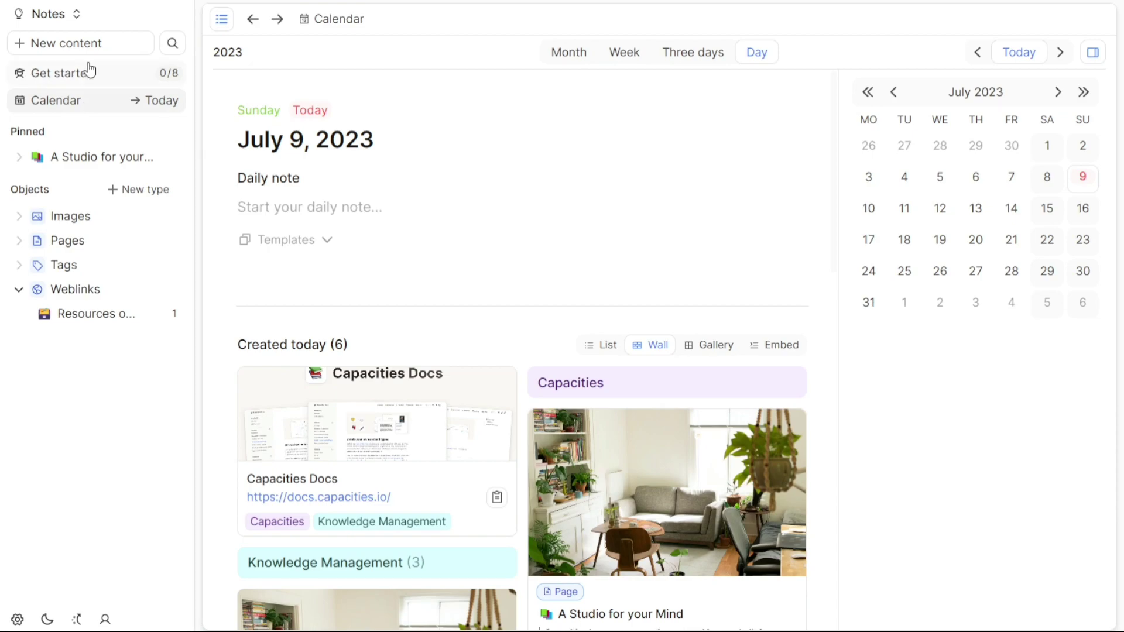
{"action": "left_click", "coordinate": [77, 13]}
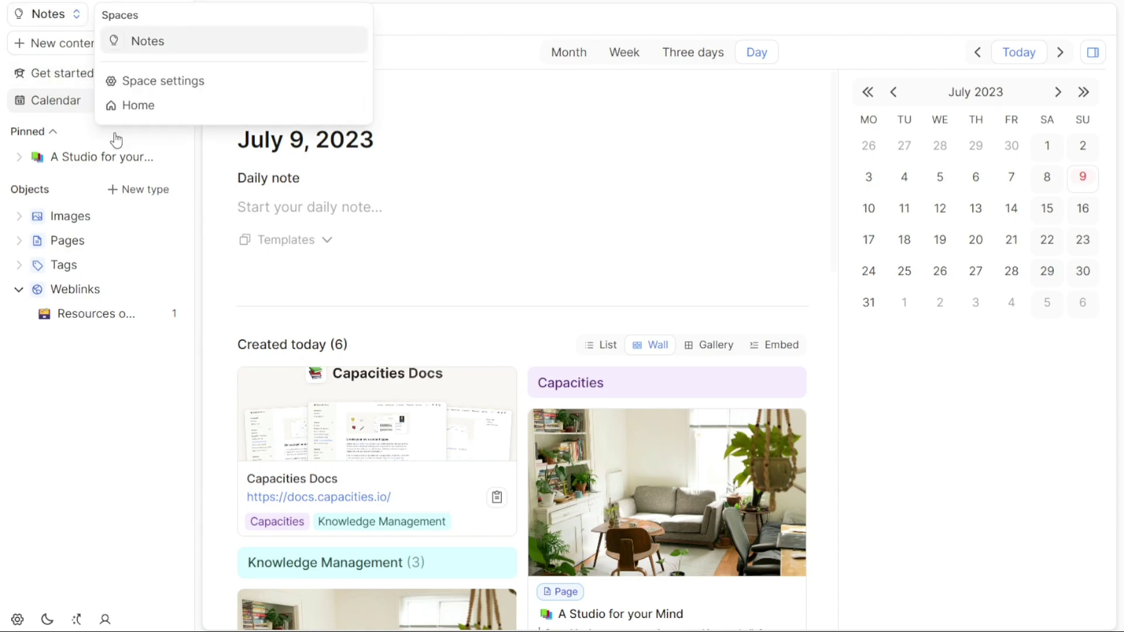
{"action": "left_click", "coordinate": [146, 108]}
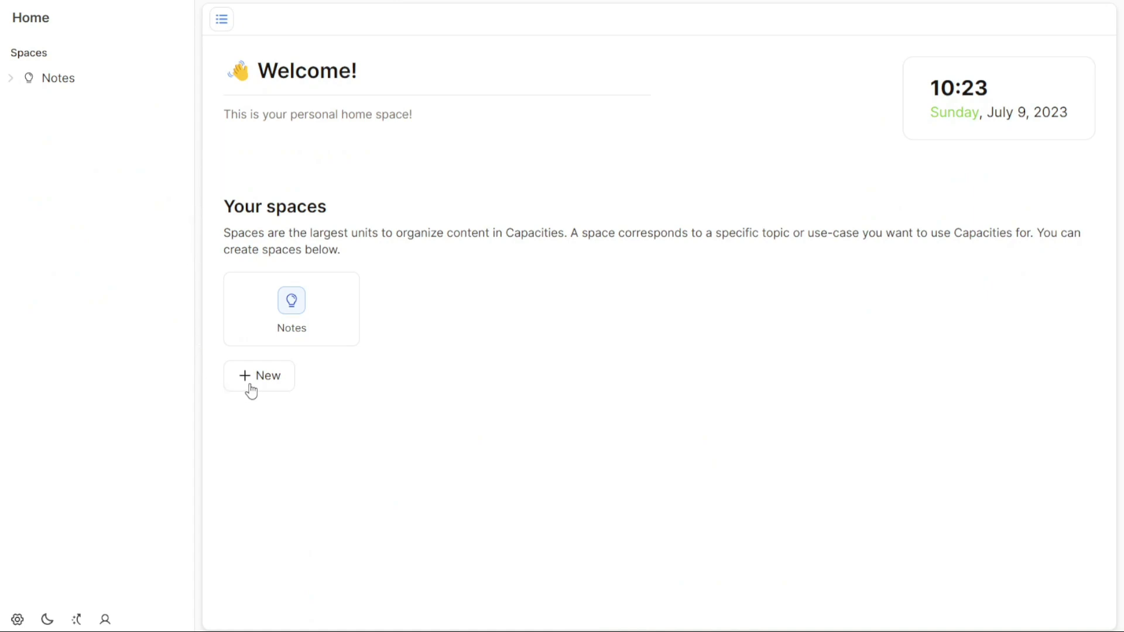
{"action": "left_click", "coordinate": [273, 386]}
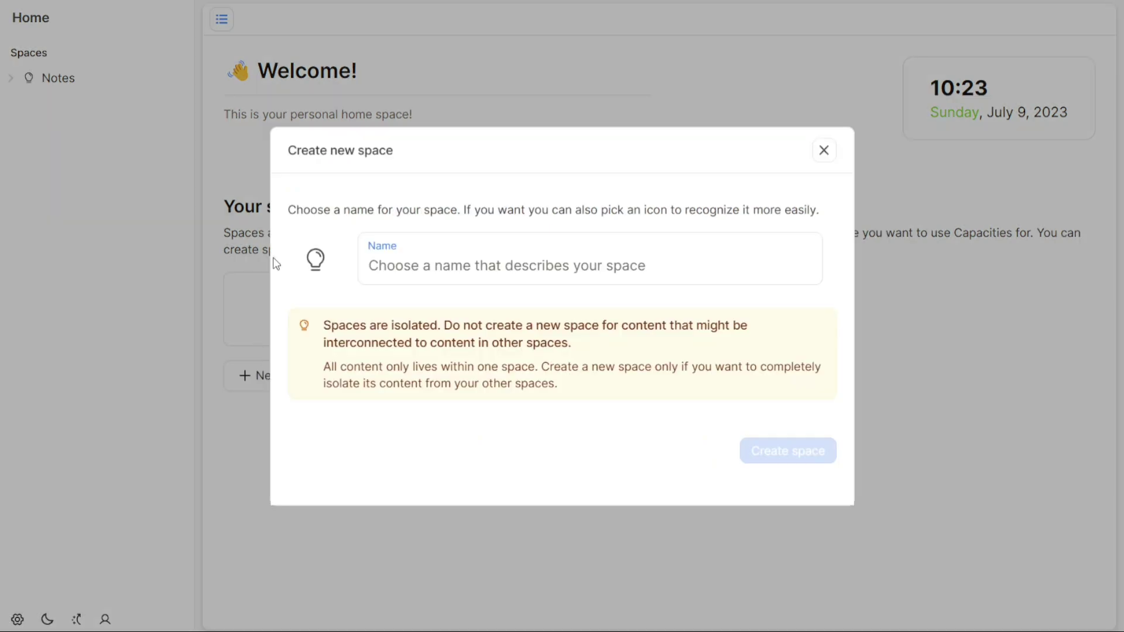
{"action": "left_click", "coordinate": [458, 263]}
{"action": "type", "text": "Demo"}
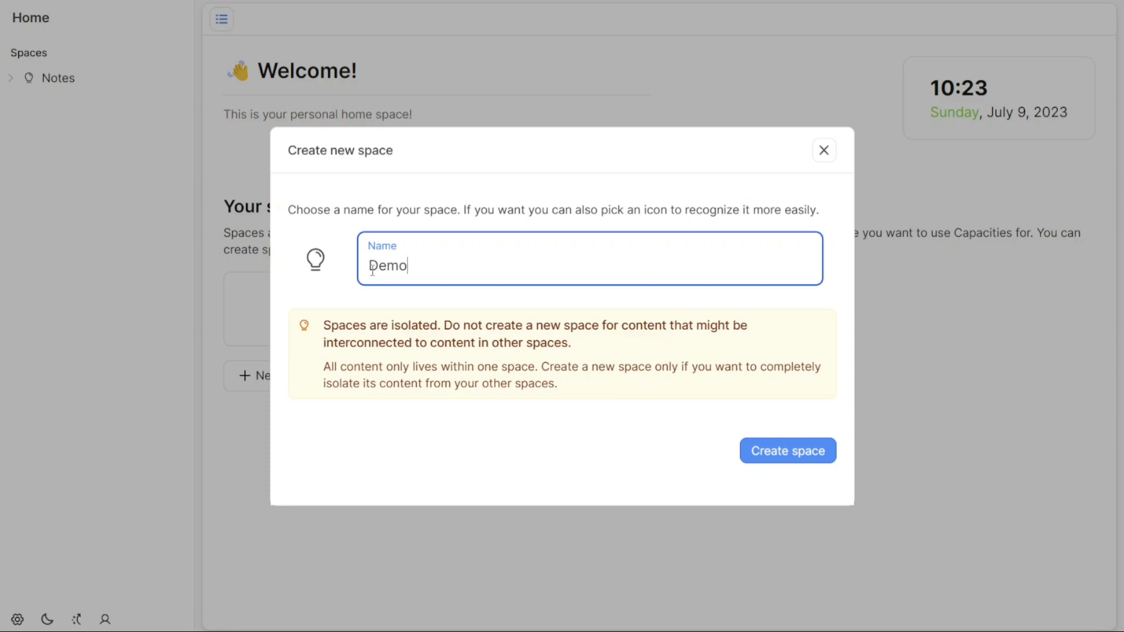
- Set the Demo space's icon to the archive box from the Icons set
{"action": "left_click", "coordinate": [315, 259]}
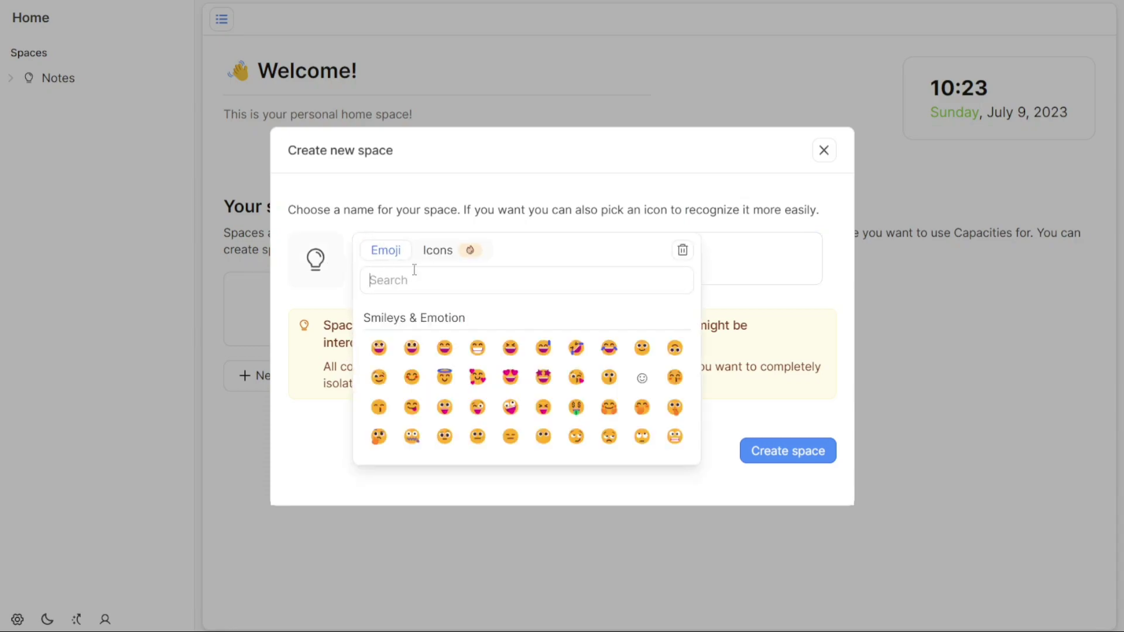
{"action": "left_click", "coordinate": [444, 255]}
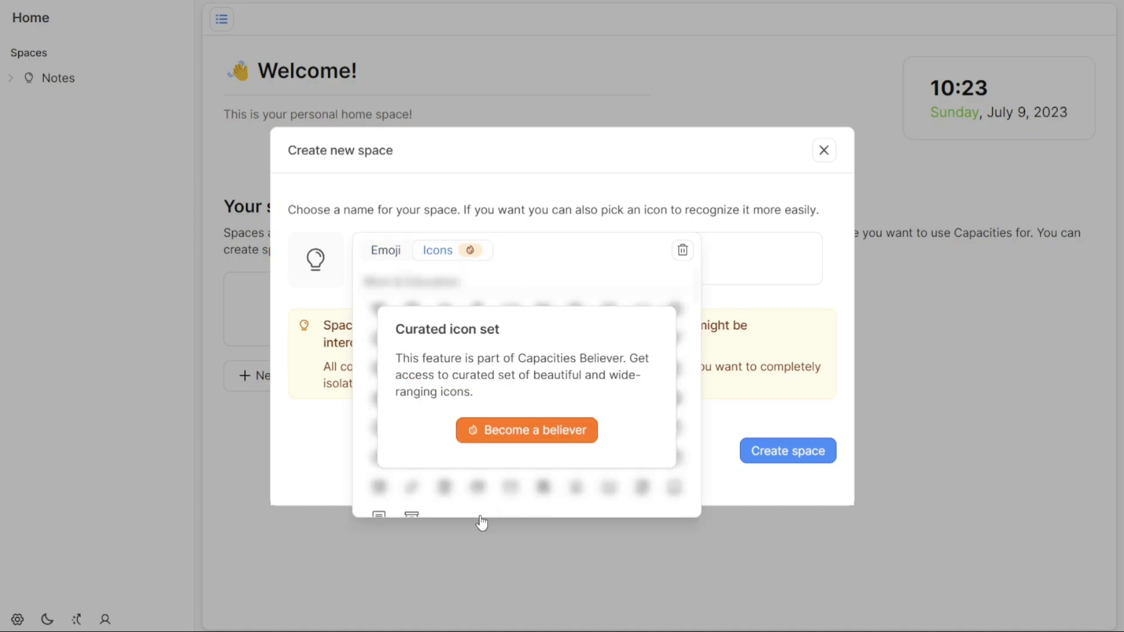
{"action": "left_click", "coordinate": [378, 514]}
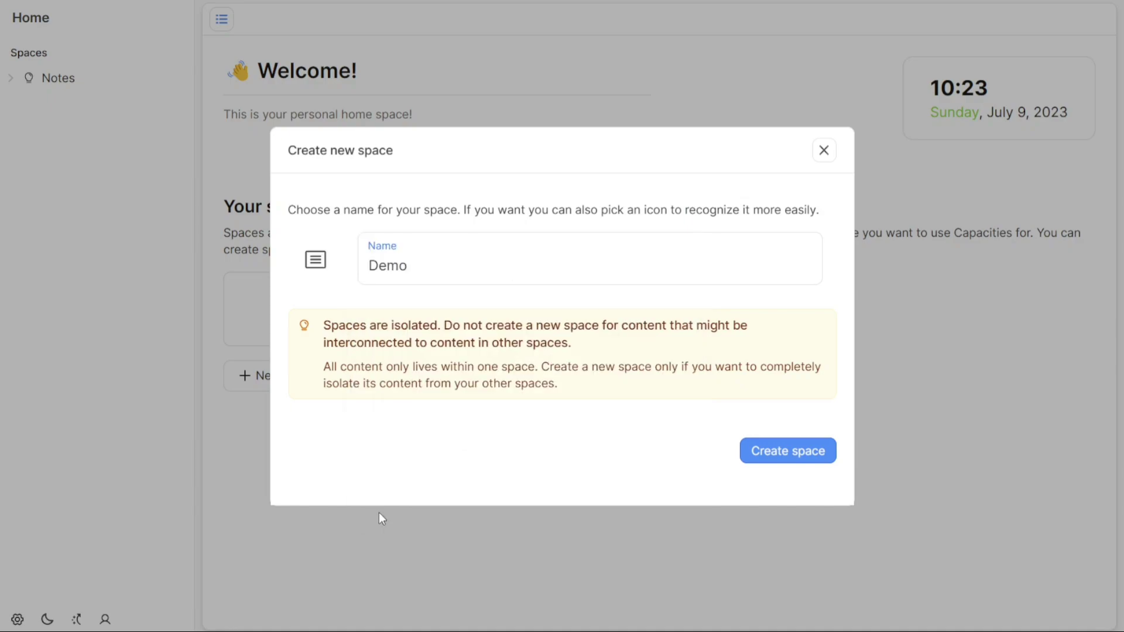
{"action": "left_click", "coordinate": [315, 259]}
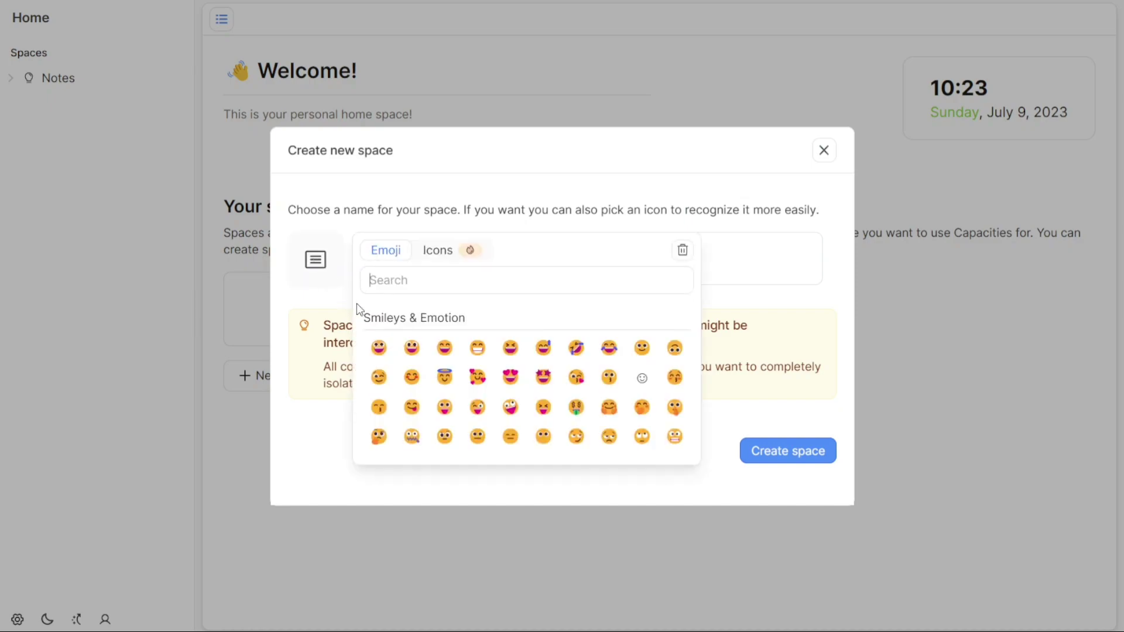
{"action": "left_click", "coordinate": [433, 253]}
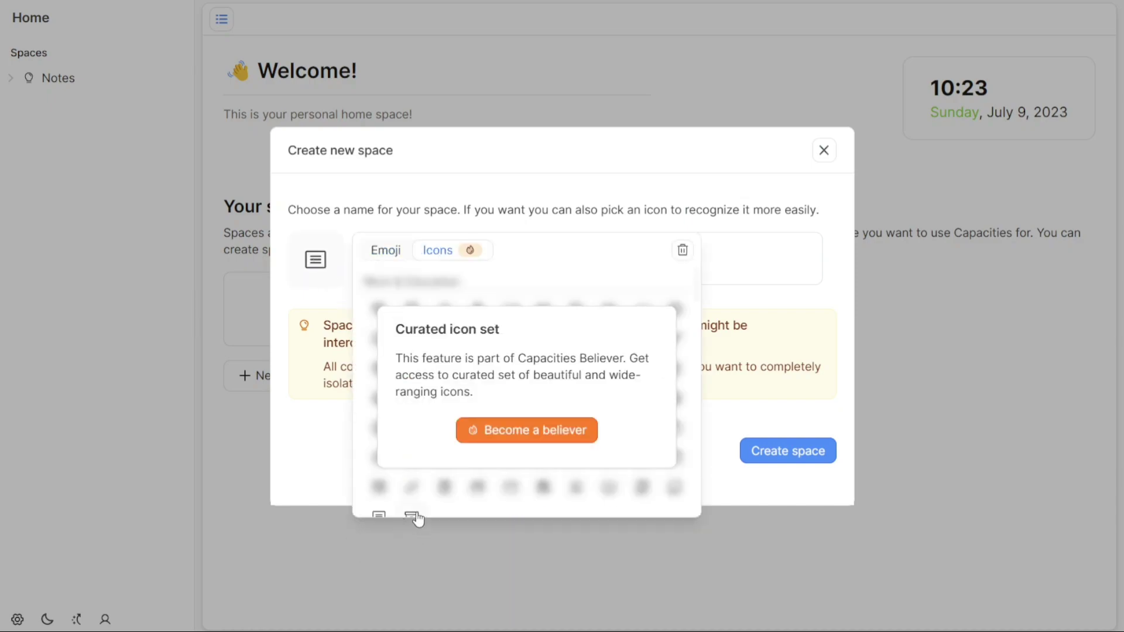
{"action": "left_click", "coordinate": [414, 516]}
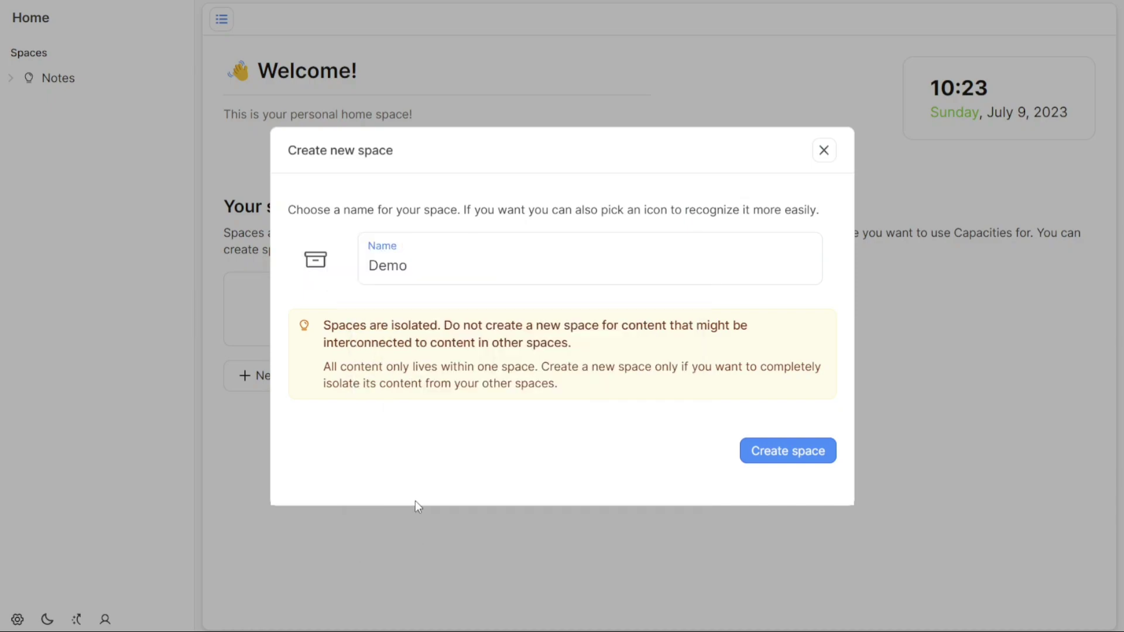
{"action": "left_click", "coordinate": [332, 269]}
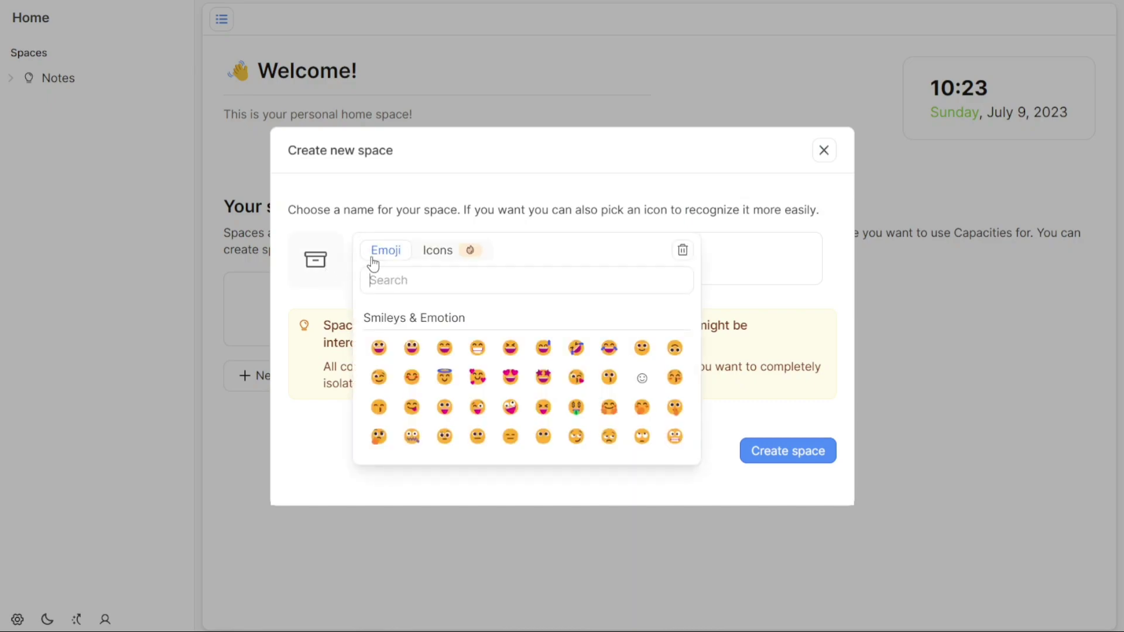
{"action": "left_click", "coordinate": [601, 214]}
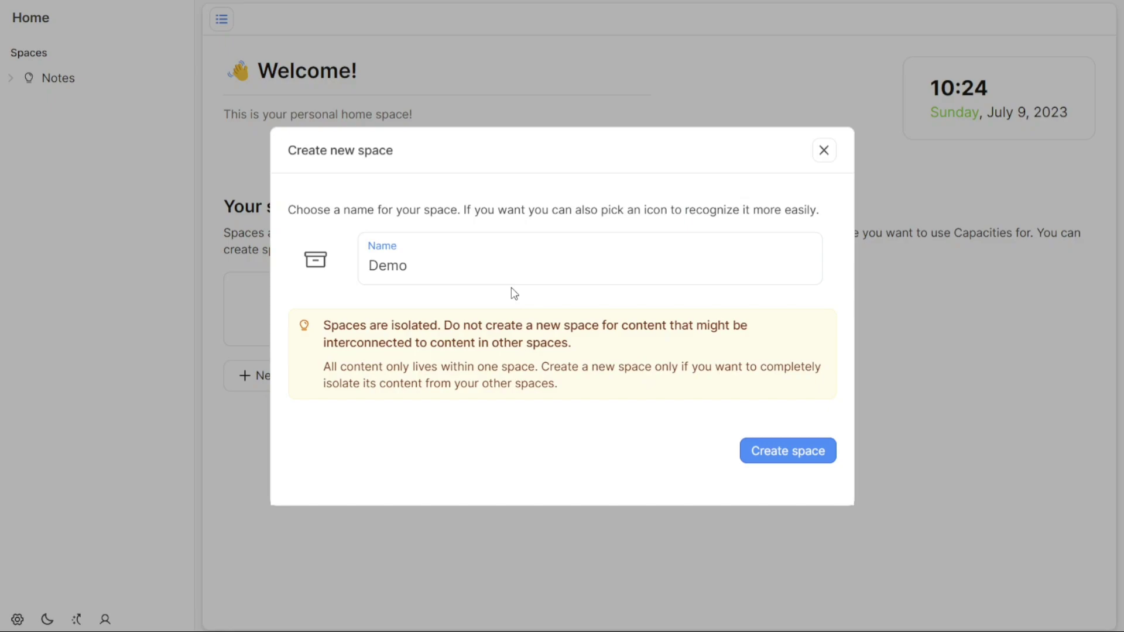
- Create the Demo space and glance at the First steps page and Calendar
{"action": "left_click", "coordinate": [790, 454]}
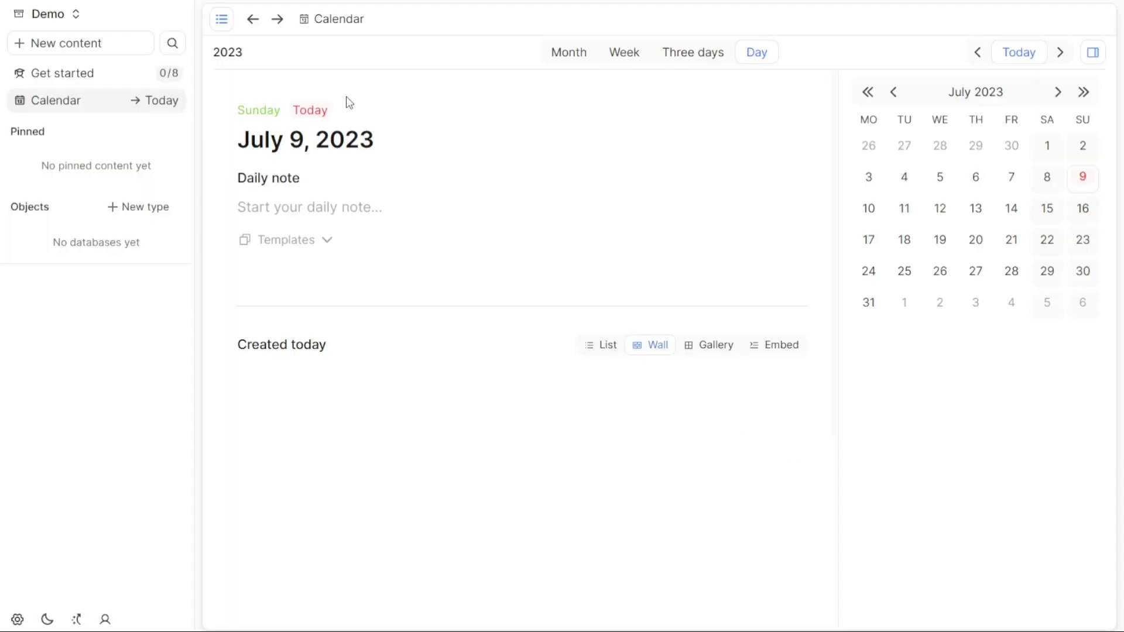
{"action": "left_click", "coordinate": [108, 75]}
{"action": "left_click", "coordinate": [90, 103]}
{"action": "left_click", "coordinate": [74, 17]}
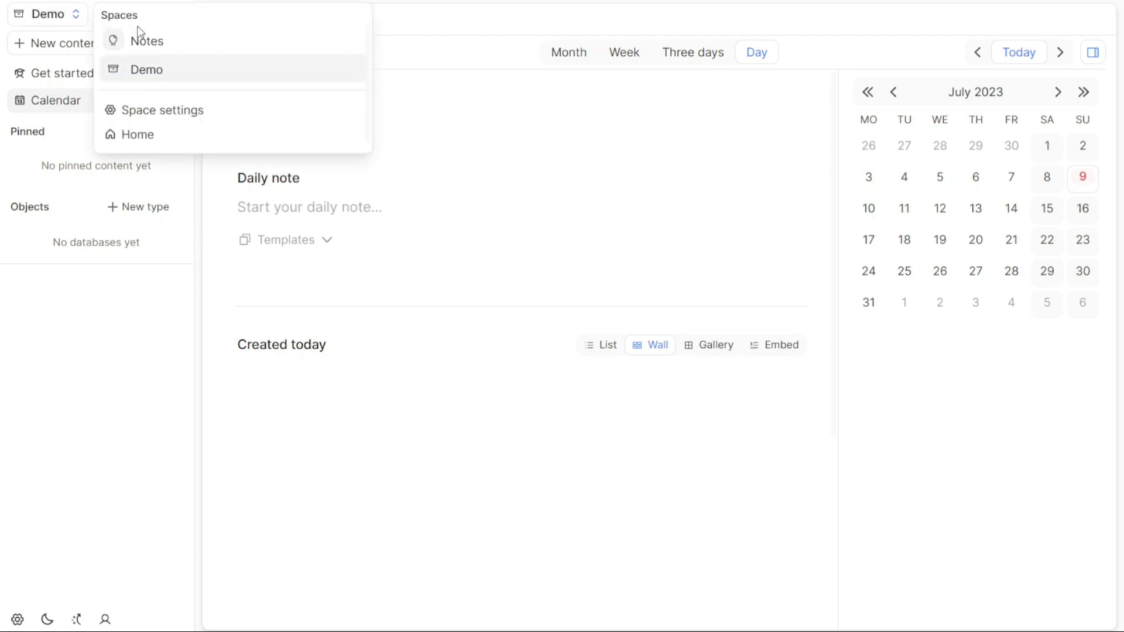
{"action": "left_click", "coordinate": [114, 306]}
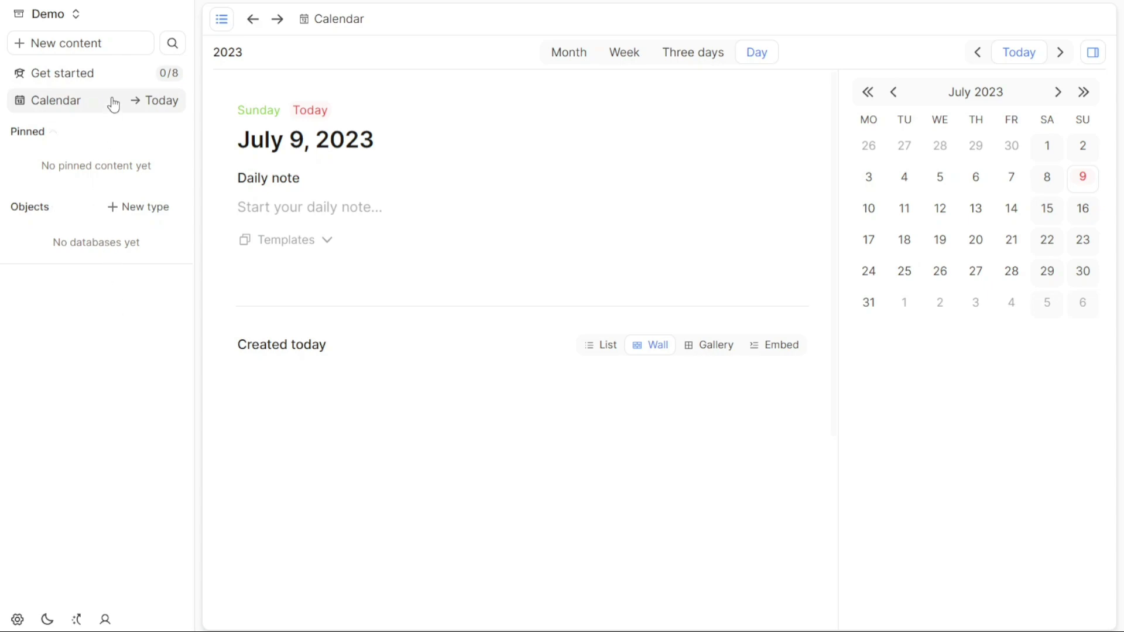
- Switch between the Notes and Demo spaces, ending back in Notes
{"action": "left_click", "coordinate": [85, 24]}
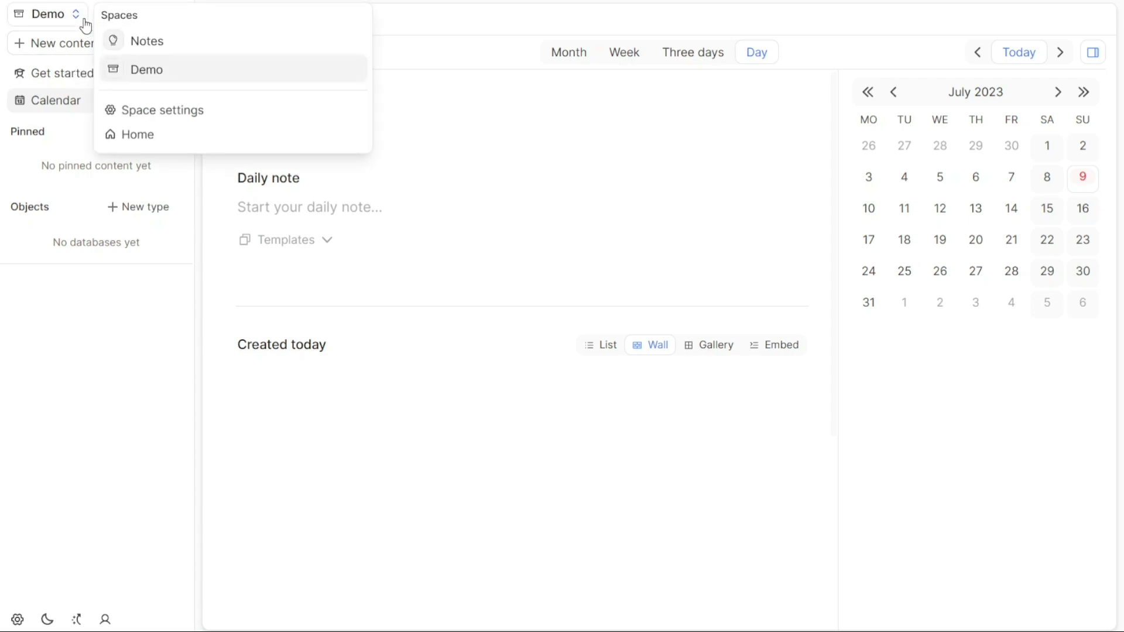
{"action": "left_click", "coordinate": [132, 42]}
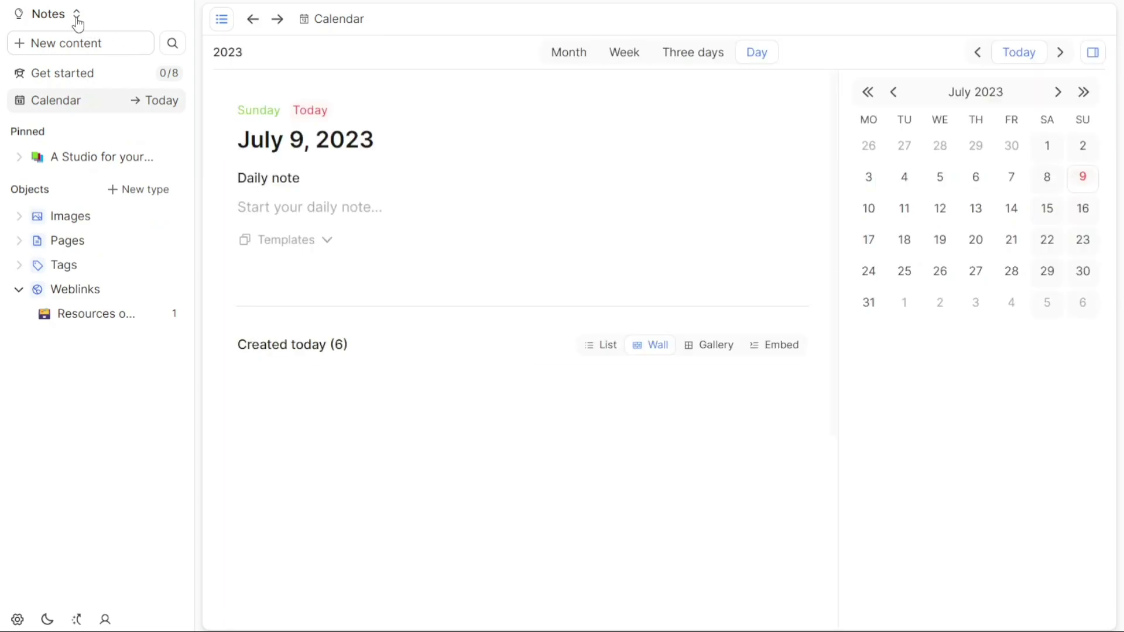
{"action": "left_click", "coordinate": [76, 18]}
{"action": "left_click", "coordinate": [125, 68]}
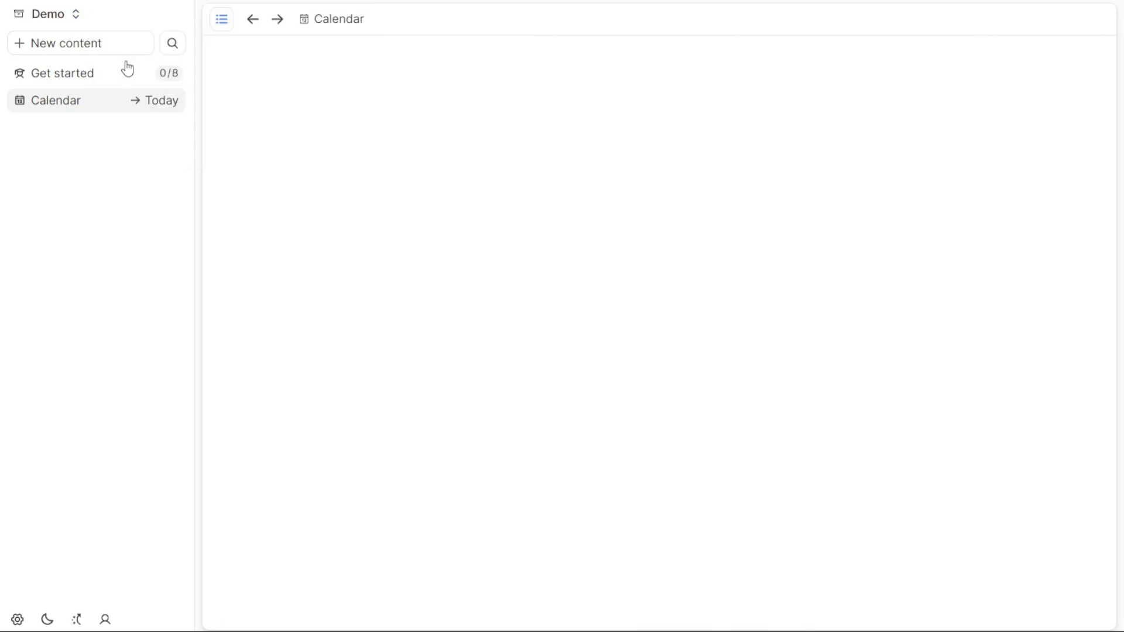
{"action": "left_click", "coordinate": [69, 23]}
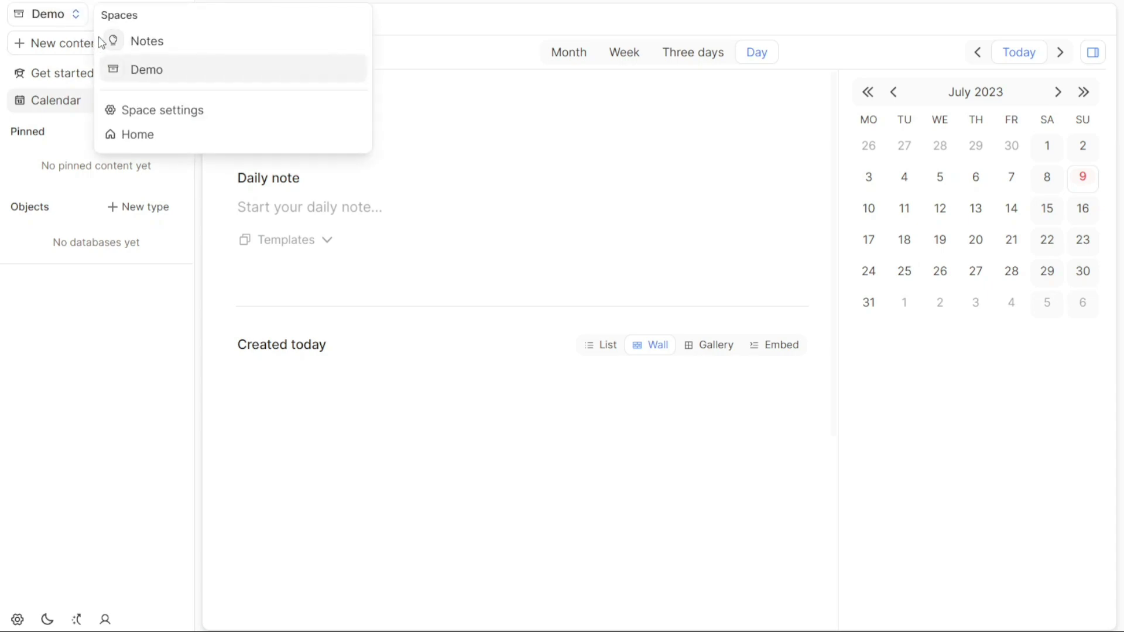
{"action": "left_click", "coordinate": [135, 46]}
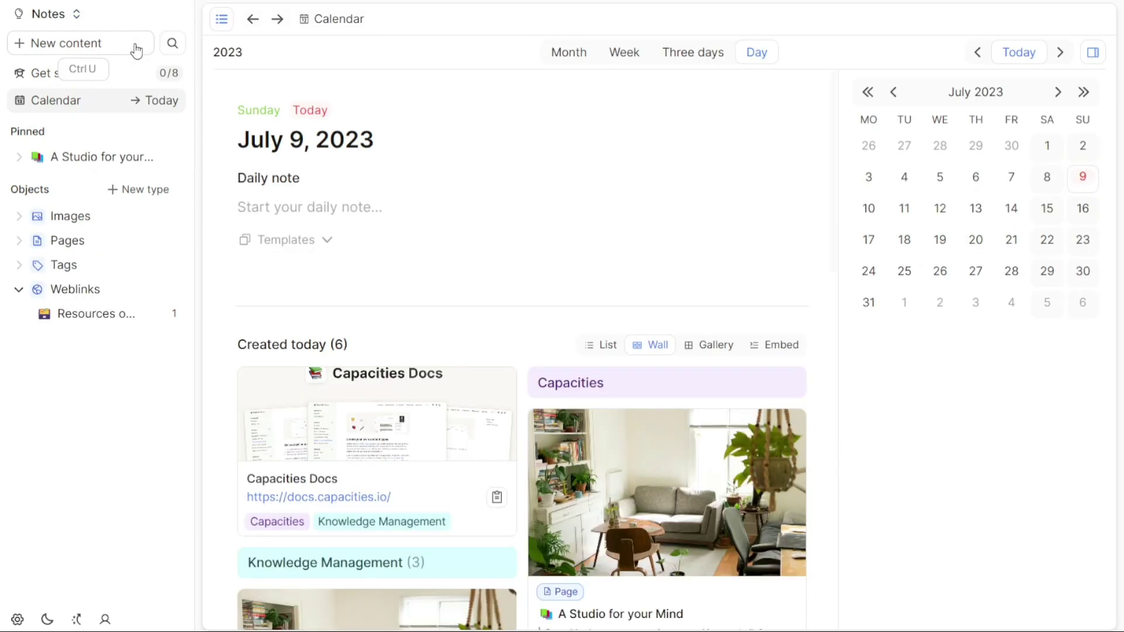
- Create a new blank Page from the New content type chooser
{"action": "left_click", "coordinate": [88, 47]}
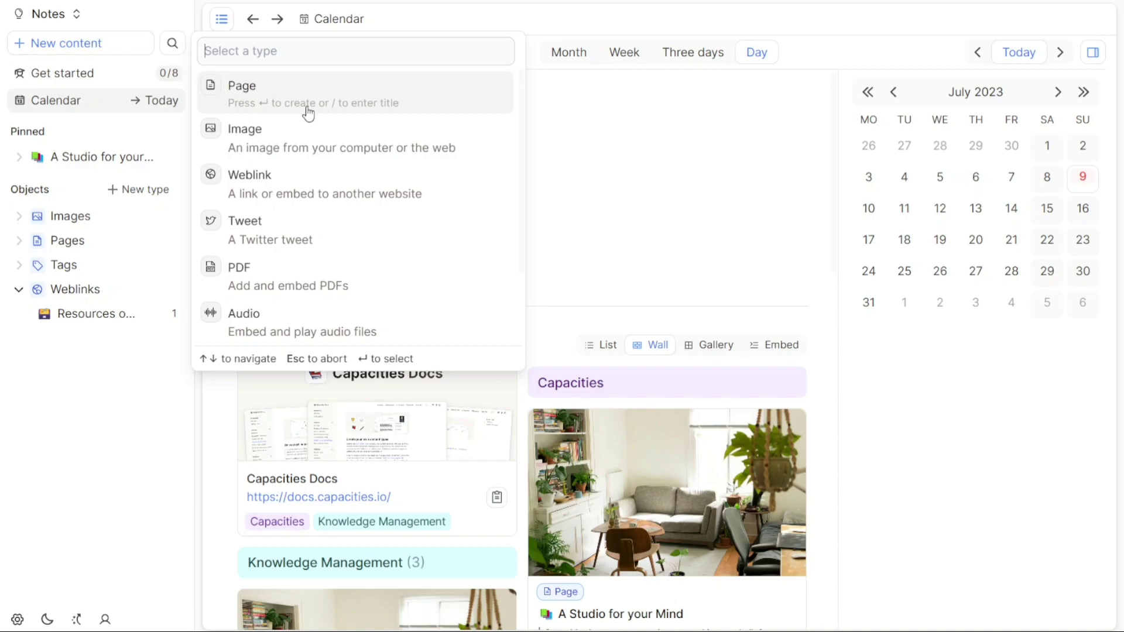
{"action": "left_click", "coordinate": [336, 108]}
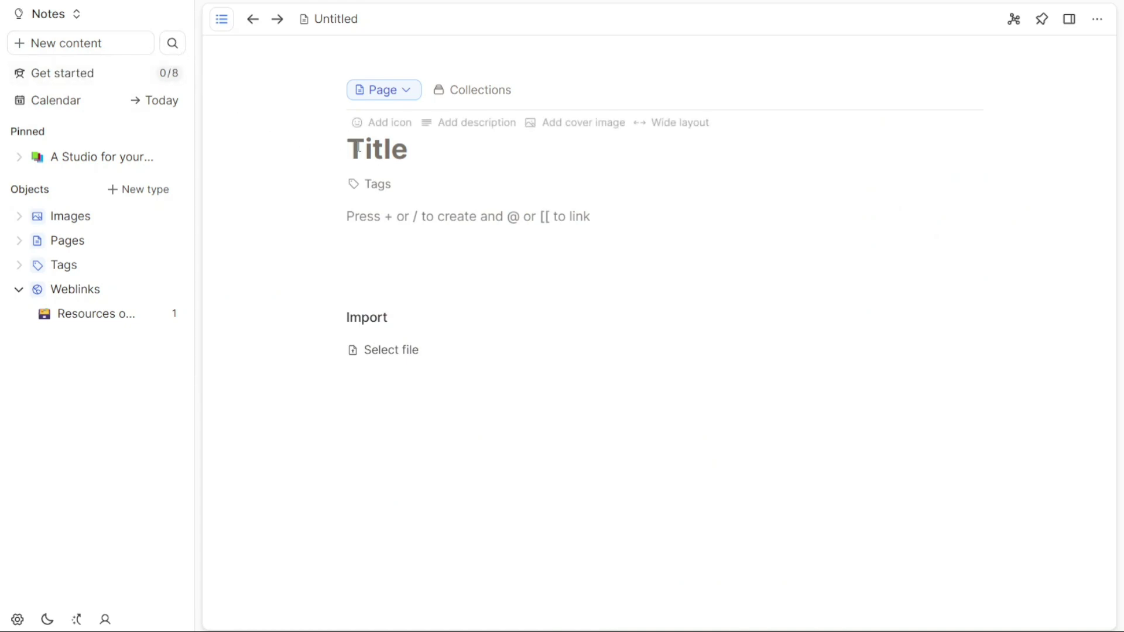
- Enter 'Title Demo' as the page title and pick the Knowledge Management tag
{"action": "type", "text": "Title"}
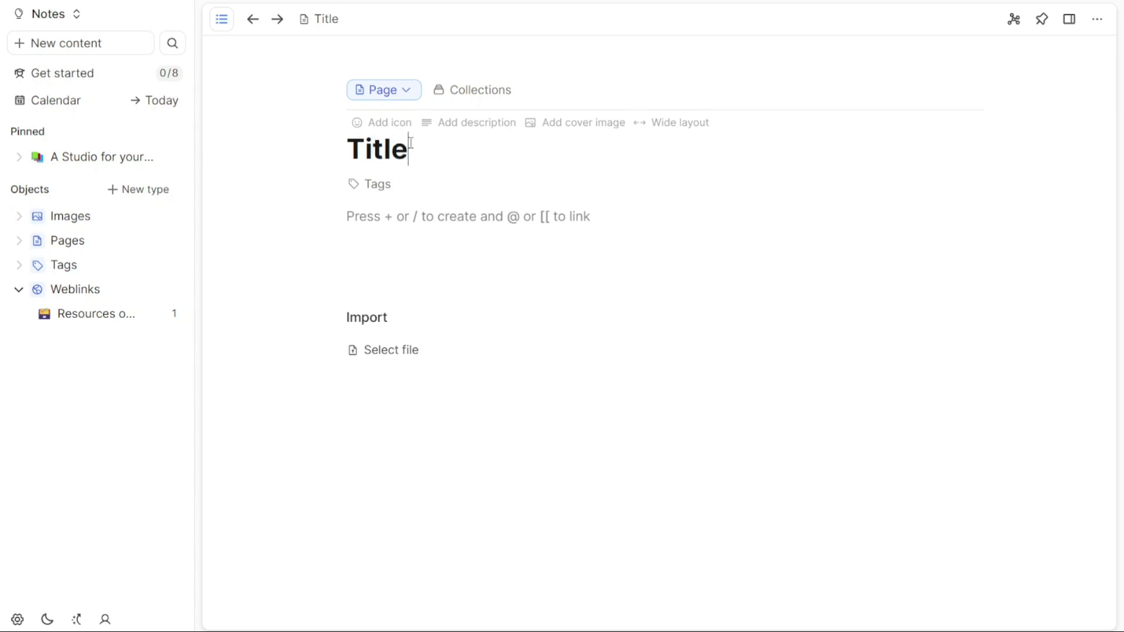
{"action": "type", "text": " Demo"}
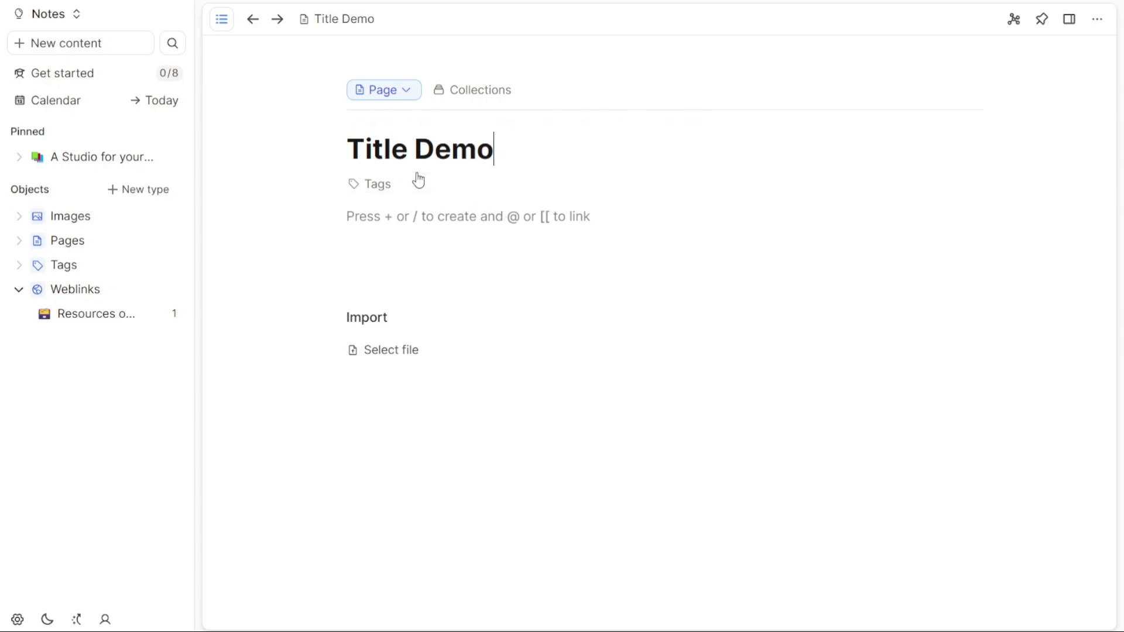
{"action": "left_click", "coordinate": [390, 187]}
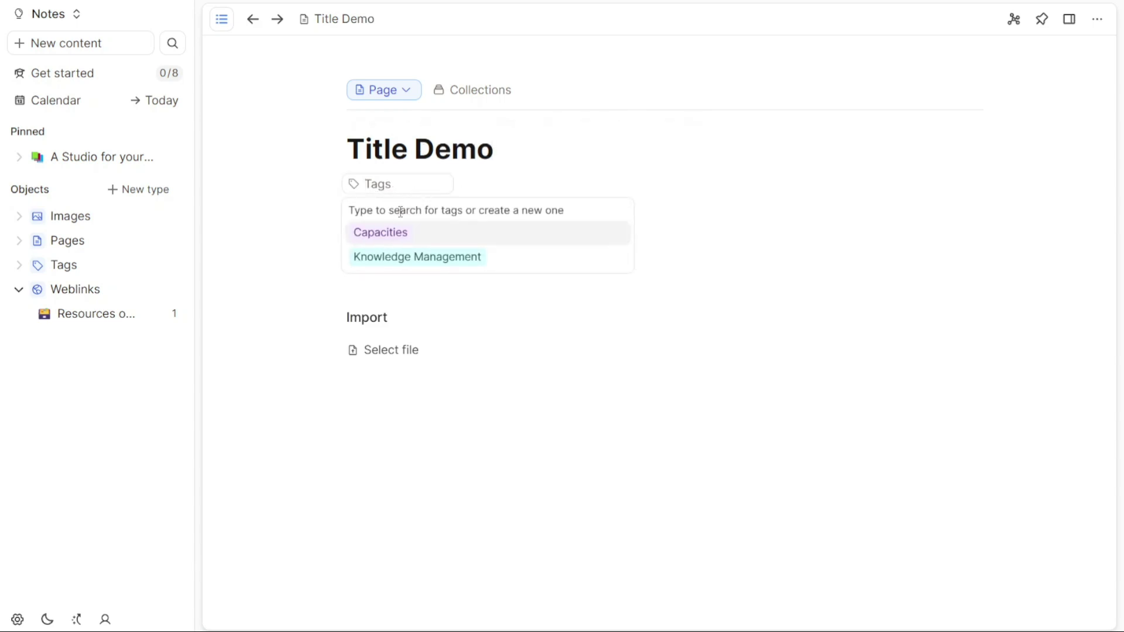
{"action": "left_click", "coordinate": [494, 256]}
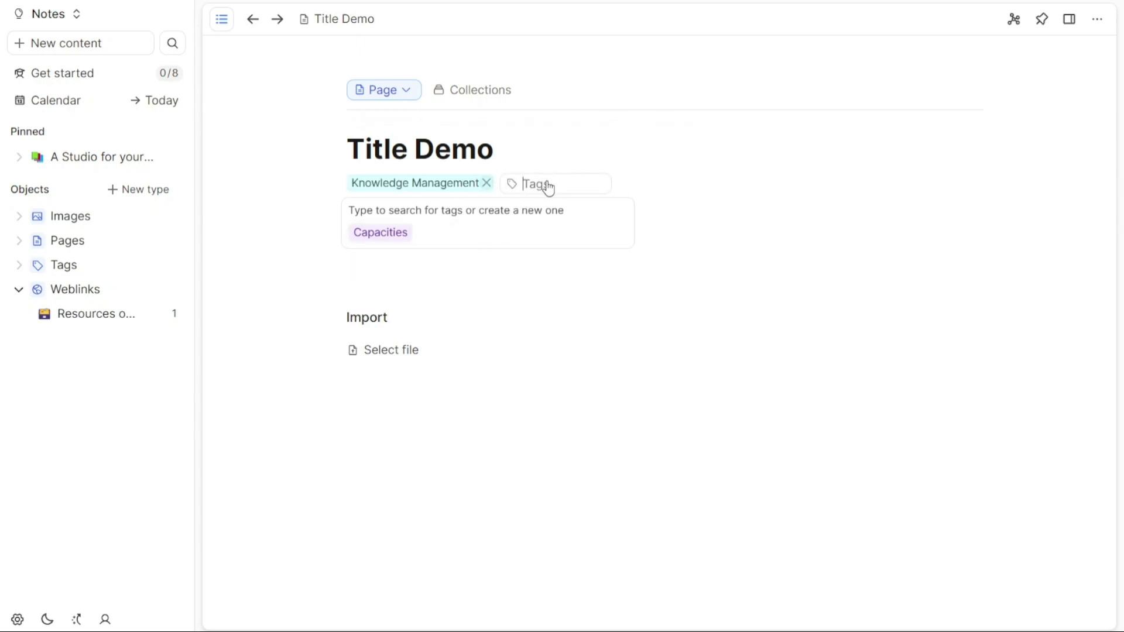
{"action": "type", "text": "Tags"}
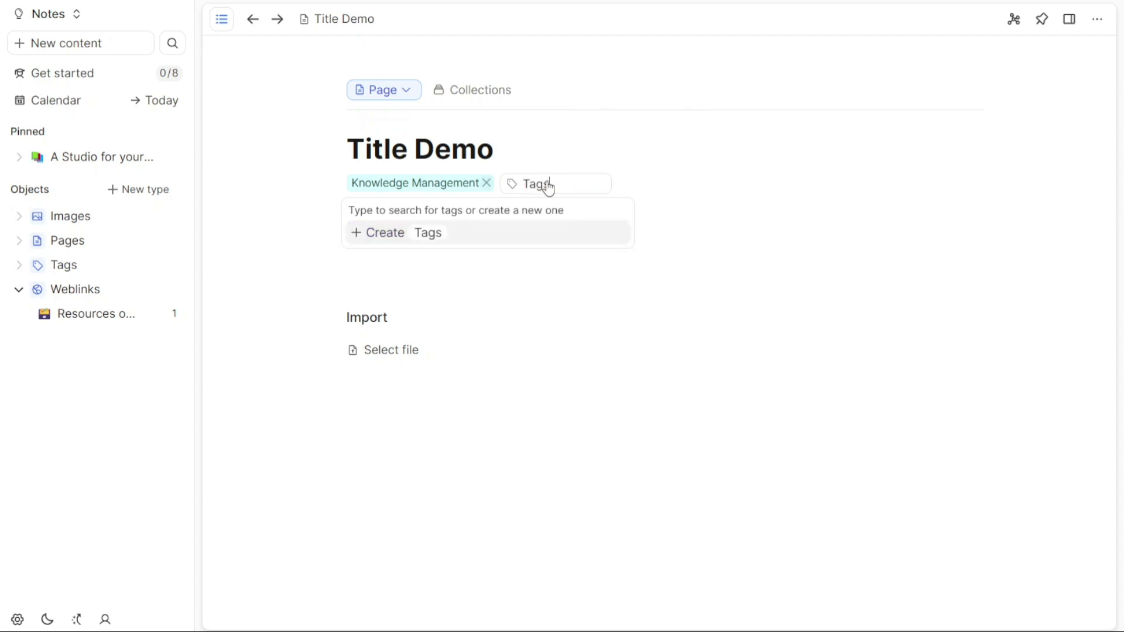
{"action": "key", "text": "BackSpace"}
{"action": "key", "text": "BackSpace"}
{"action": "key", "text": "BackSpace"}
{"action": "key", "text": "BackSpace"}
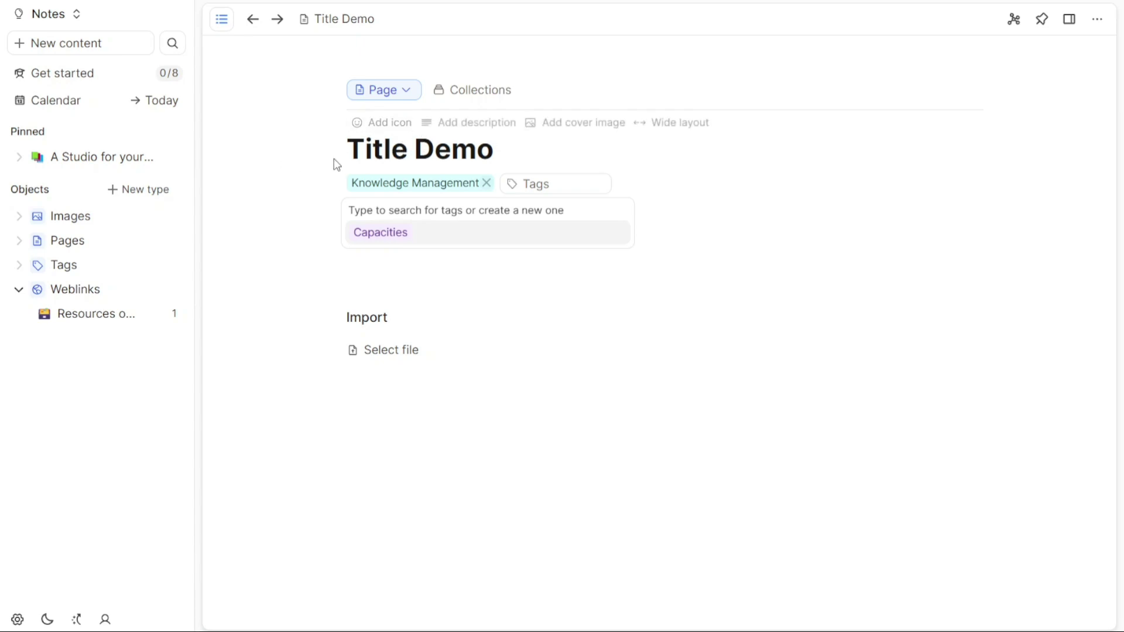
{"action": "left_click", "coordinate": [313, 167]}
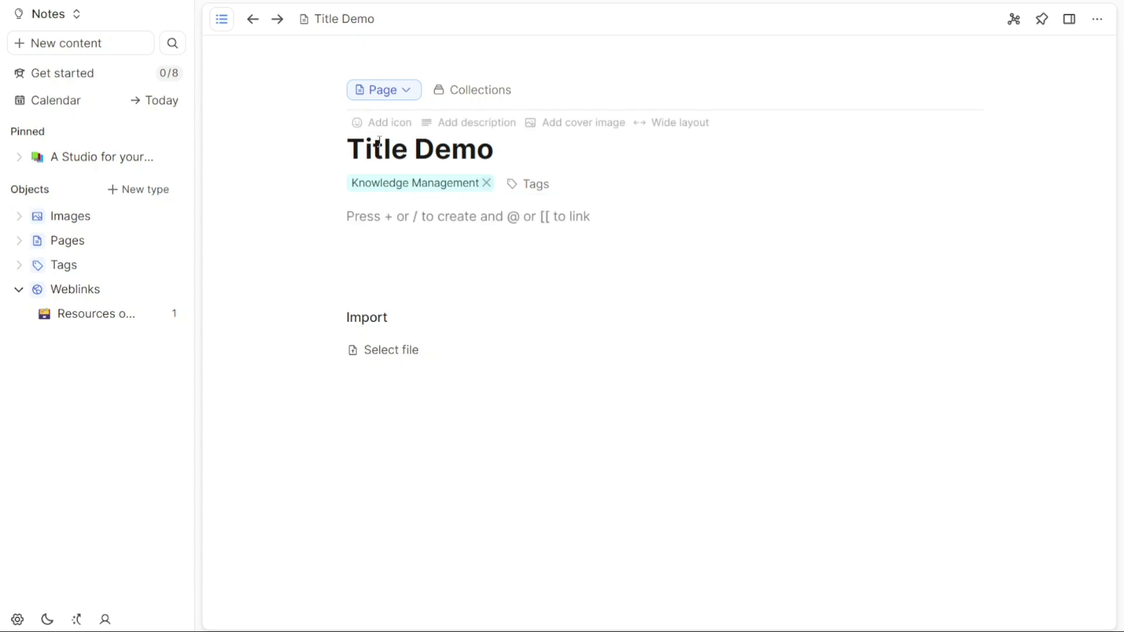
- Give the page a blue cold-face icon and the description 'Bio'
{"action": "left_click", "coordinate": [381, 124]}
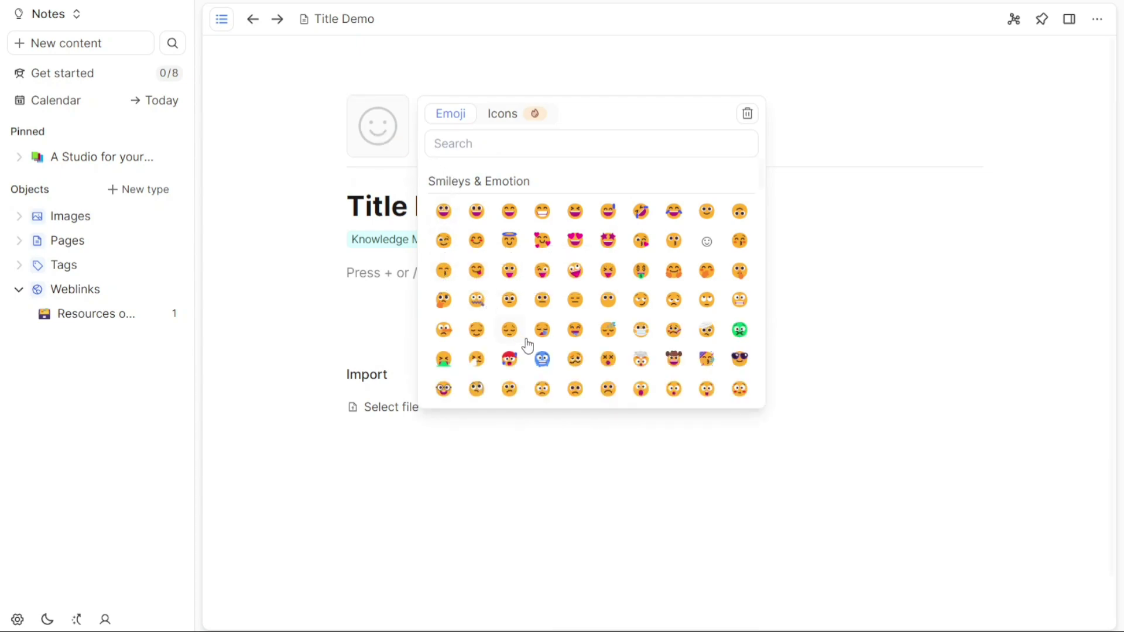
{"action": "left_click", "coordinate": [543, 359]}
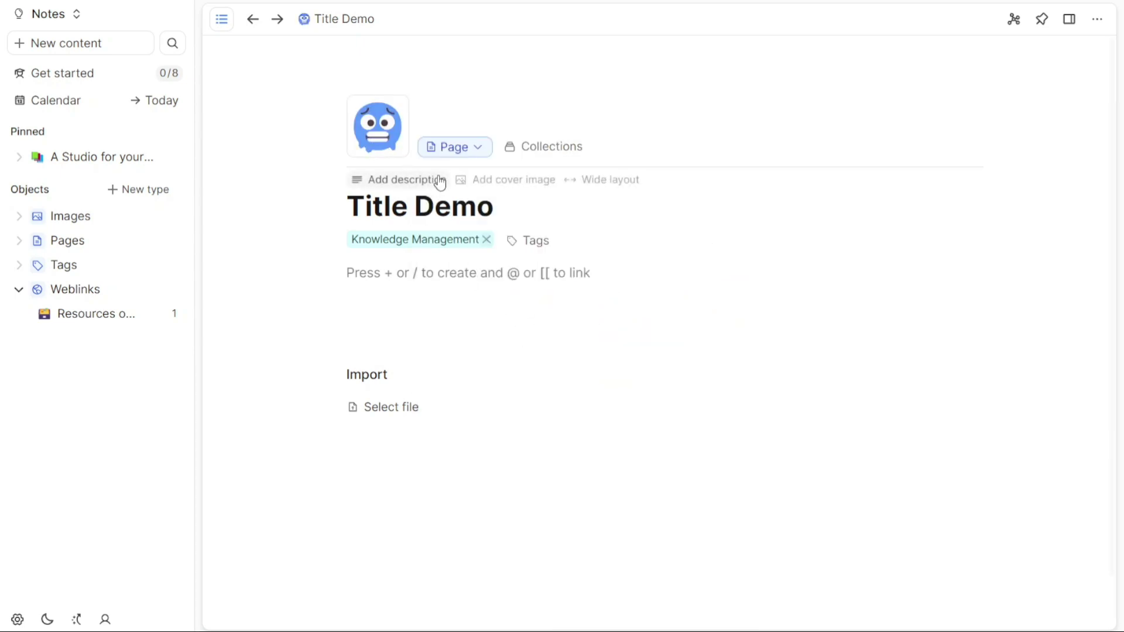
{"action": "left_click", "coordinate": [401, 179]}
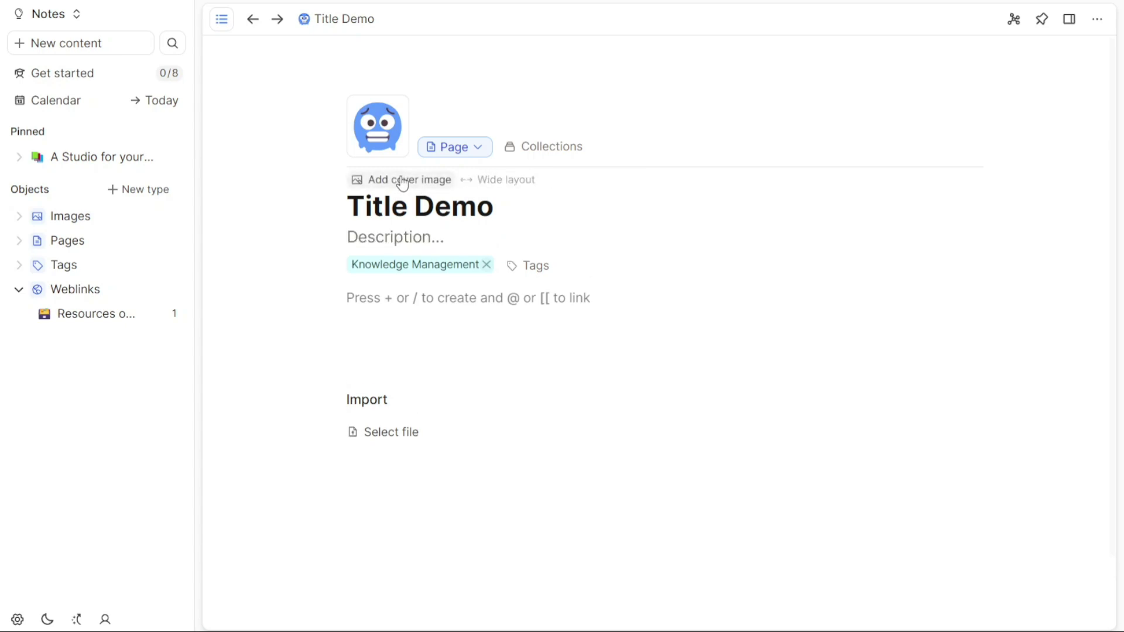
{"action": "type", "text": "Bio"}
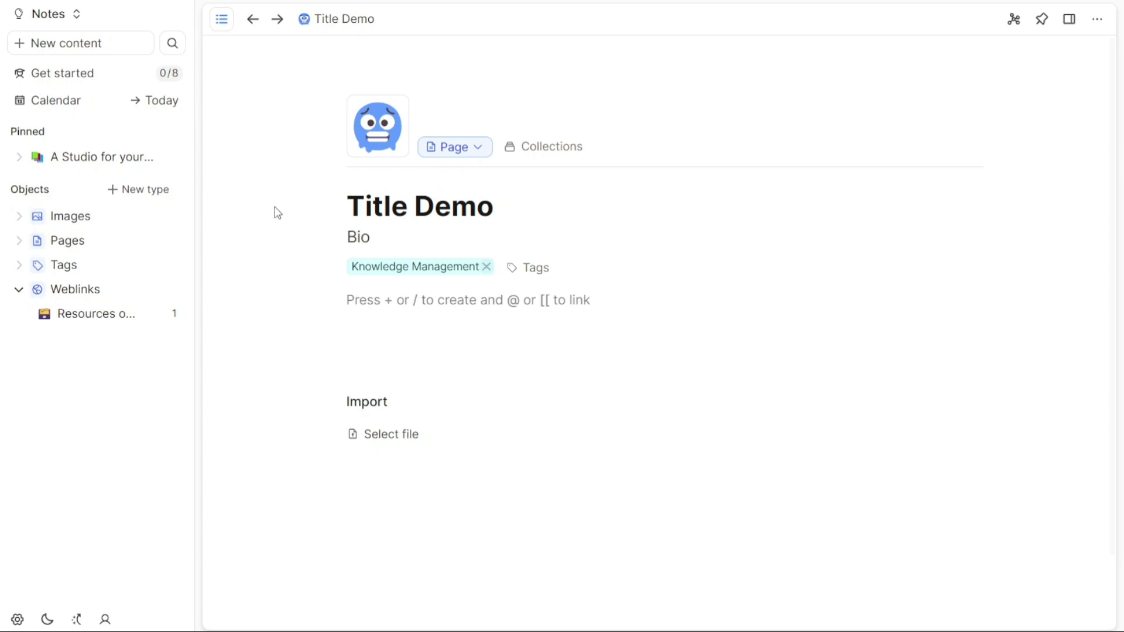
- Change the page icon to the sunglasses face and retype the description as 'Bio'
{"action": "left_click", "coordinate": [377, 136]}
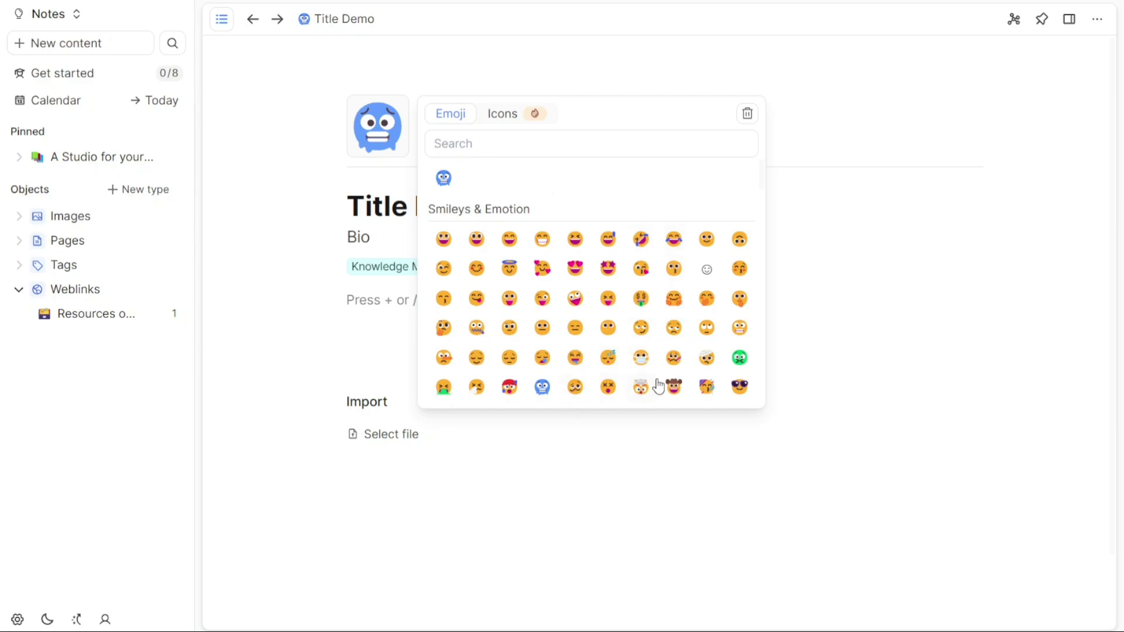
{"action": "left_click", "coordinate": [739, 388]}
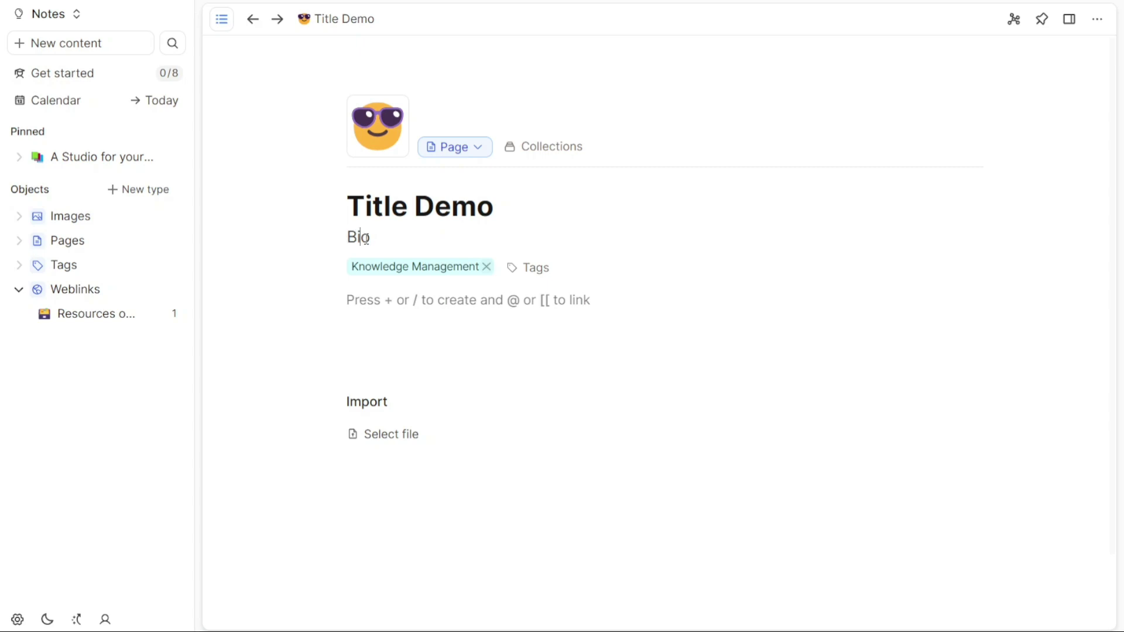
{"action": "left_click_drag", "start_coordinate": [376, 240], "coordinate": [316, 225]}
{"action": "key", "text": "BackSpace"}
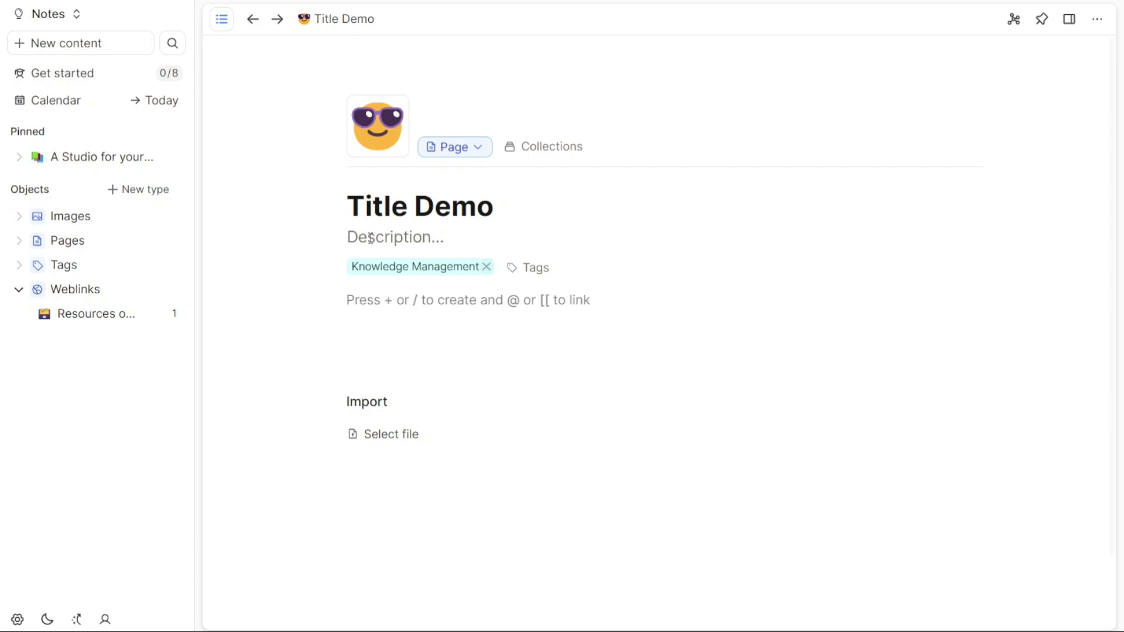
{"action": "type", "text": "Bio"}
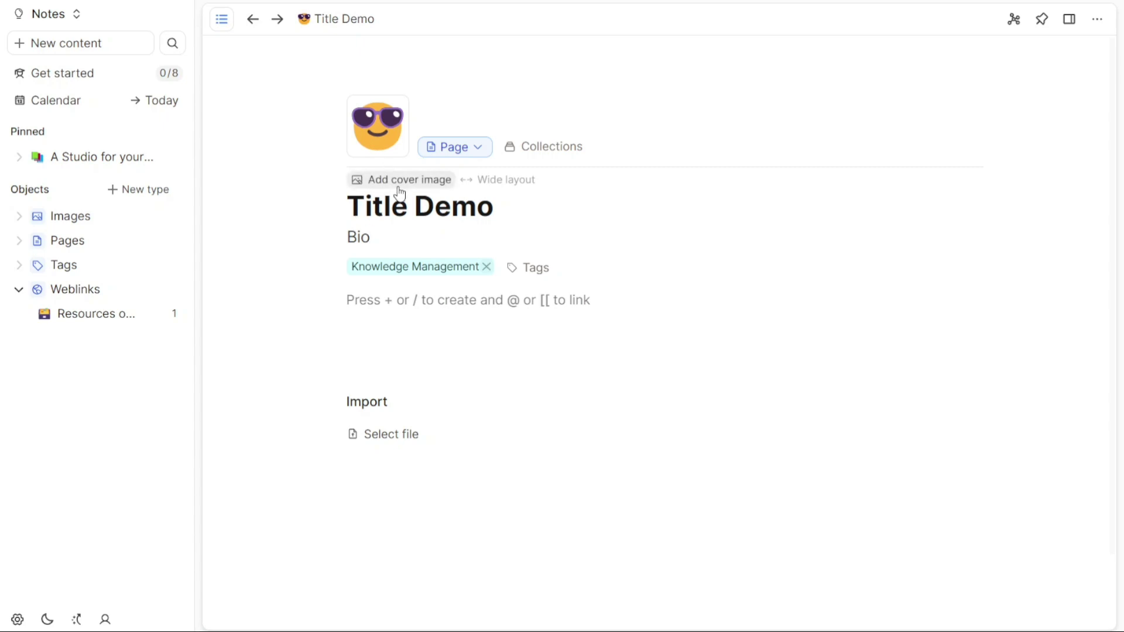
- Use the Database living-room photo as the cover and turn on wide layout
{"action": "left_click", "coordinate": [398, 187]}
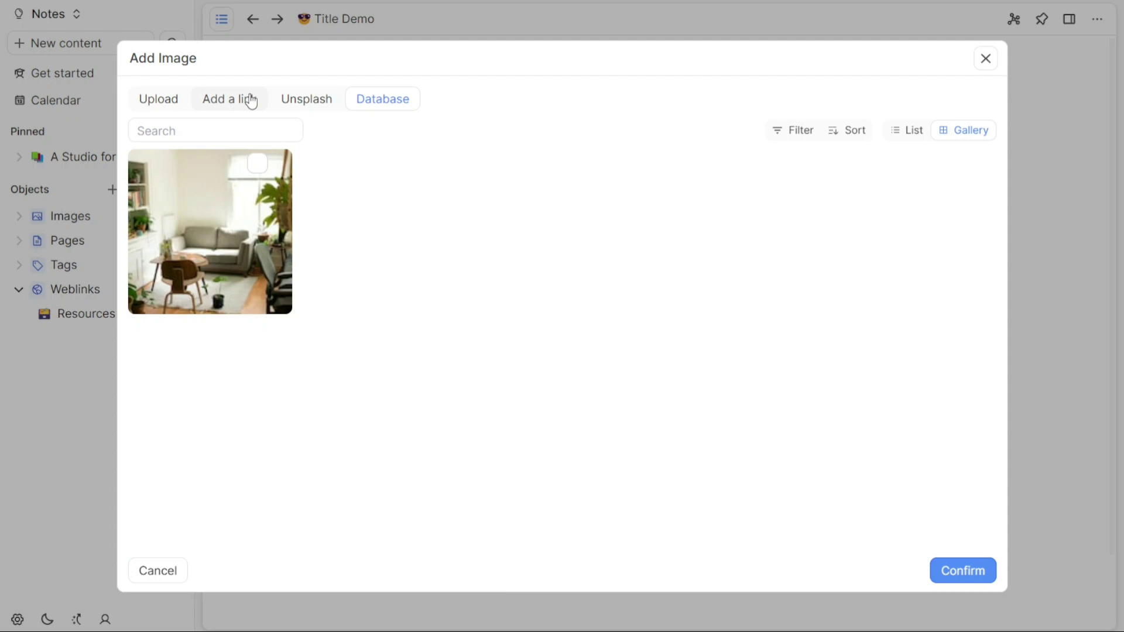
{"action": "double_click", "coordinate": [229, 217]}
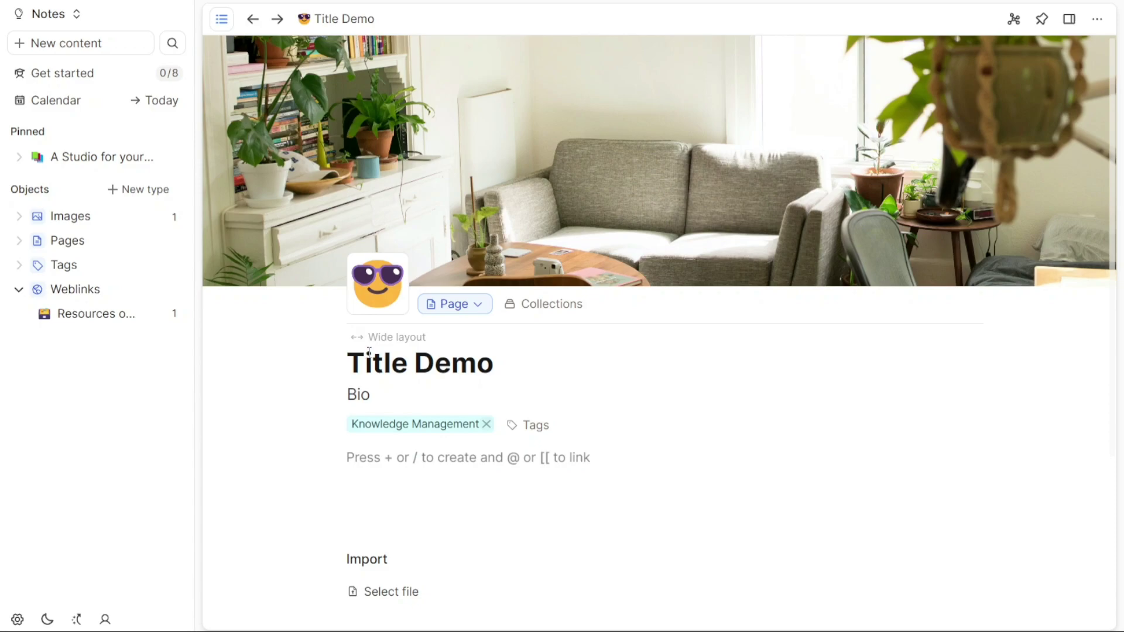
{"action": "left_click", "coordinate": [380, 338]}
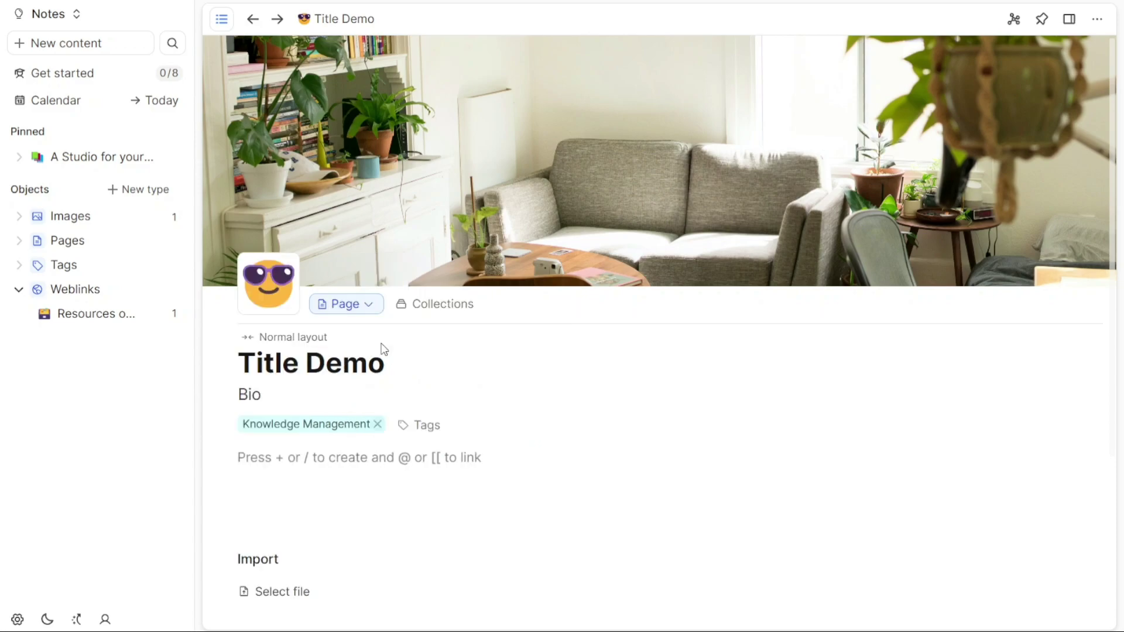
{"action": "left_click", "coordinate": [300, 338]}
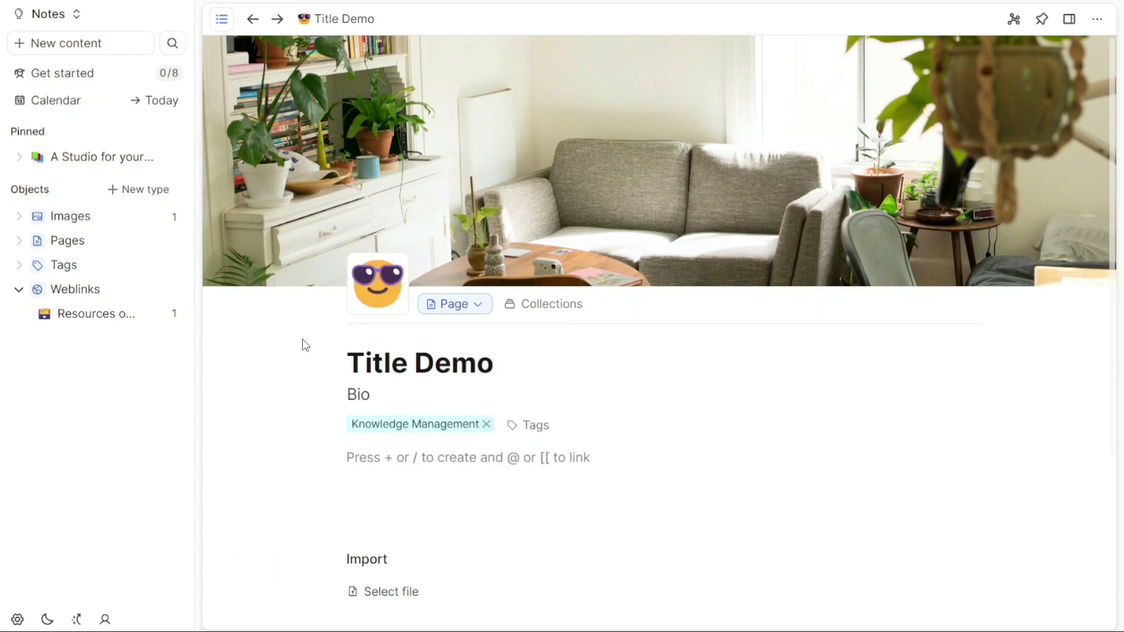
{"action": "left_click", "coordinate": [377, 344]}
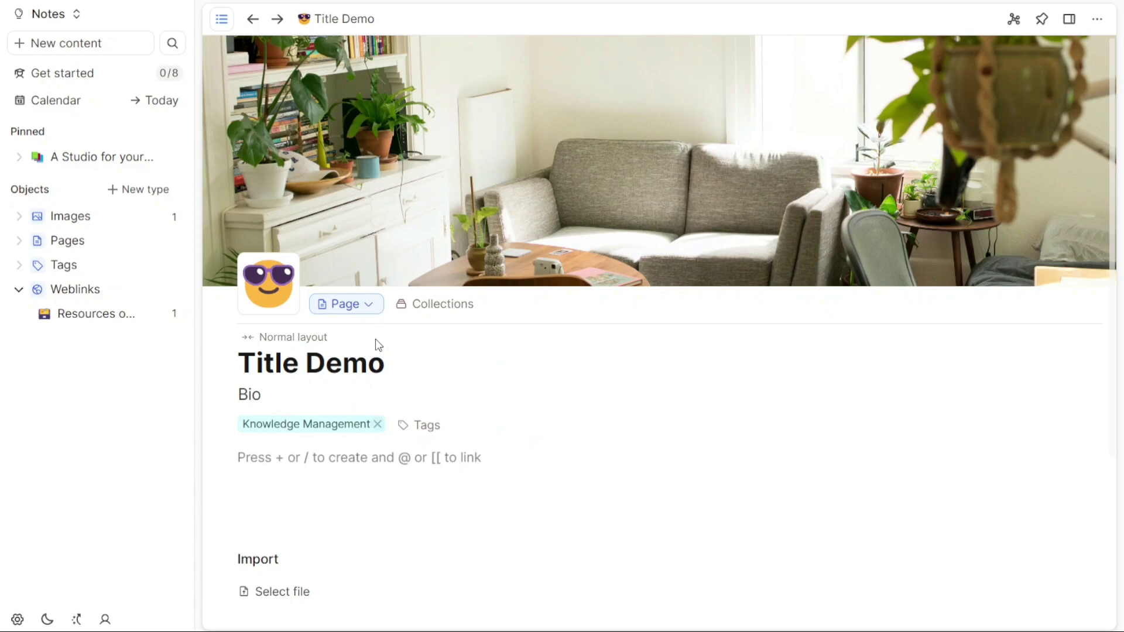
{"action": "left_click", "coordinate": [297, 339]}
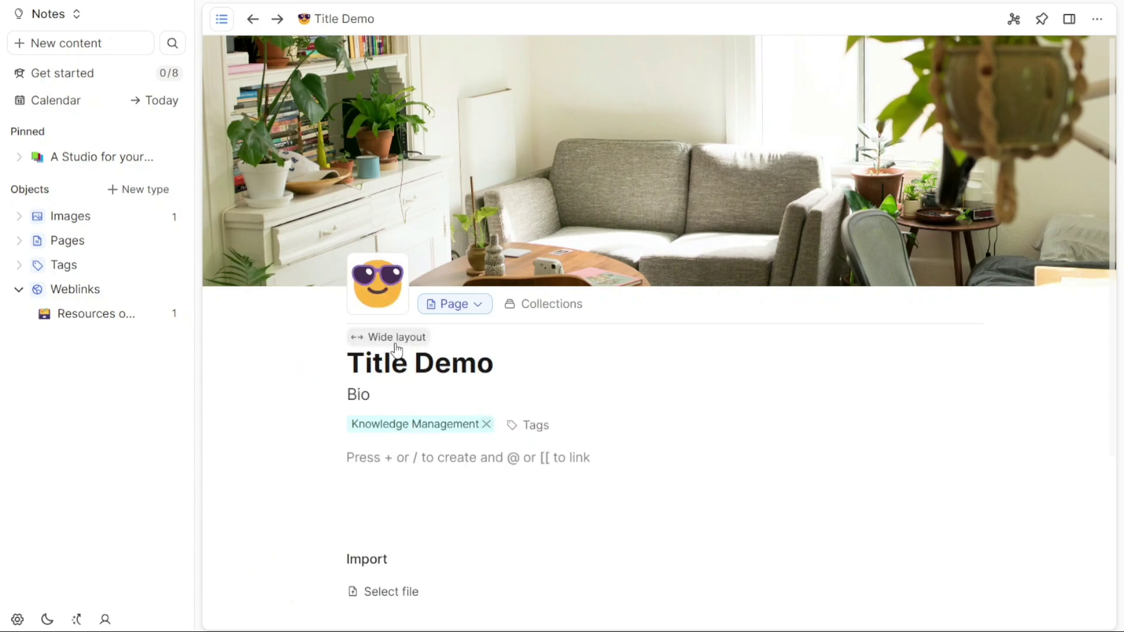
{"action": "left_click", "coordinate": [393, 340]}
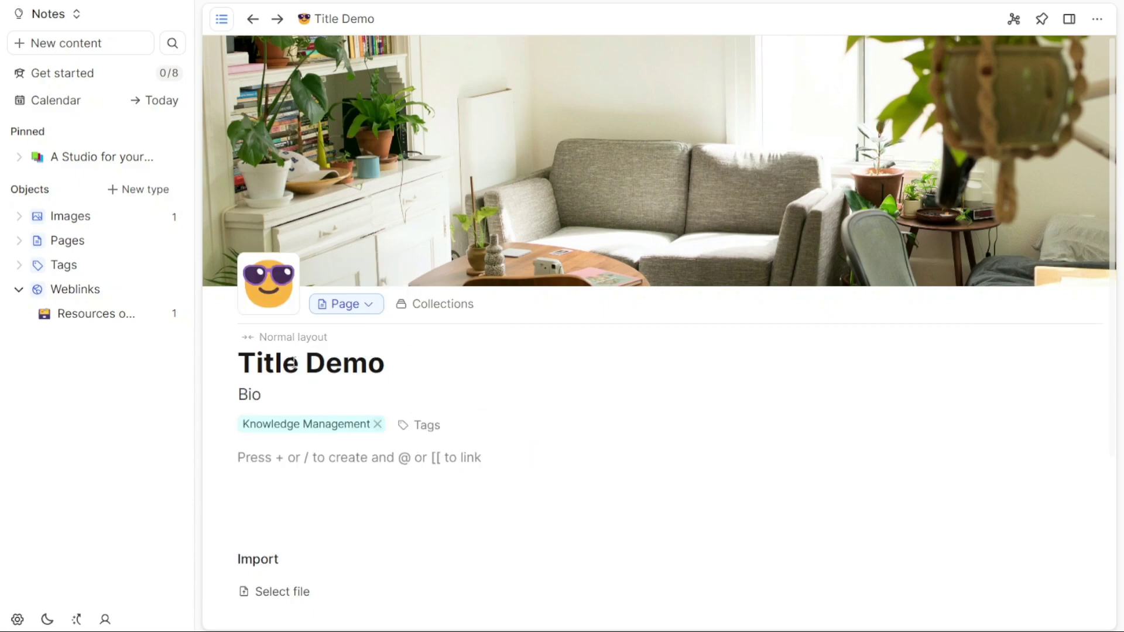
- Write 'Content' as the first body line, then cancel an attempted PDF block
{"action": "left_click", "coordinate": [356, 457]}
{"action": "type", "text": "Content"}
{"action": "key", "text": "Return"}
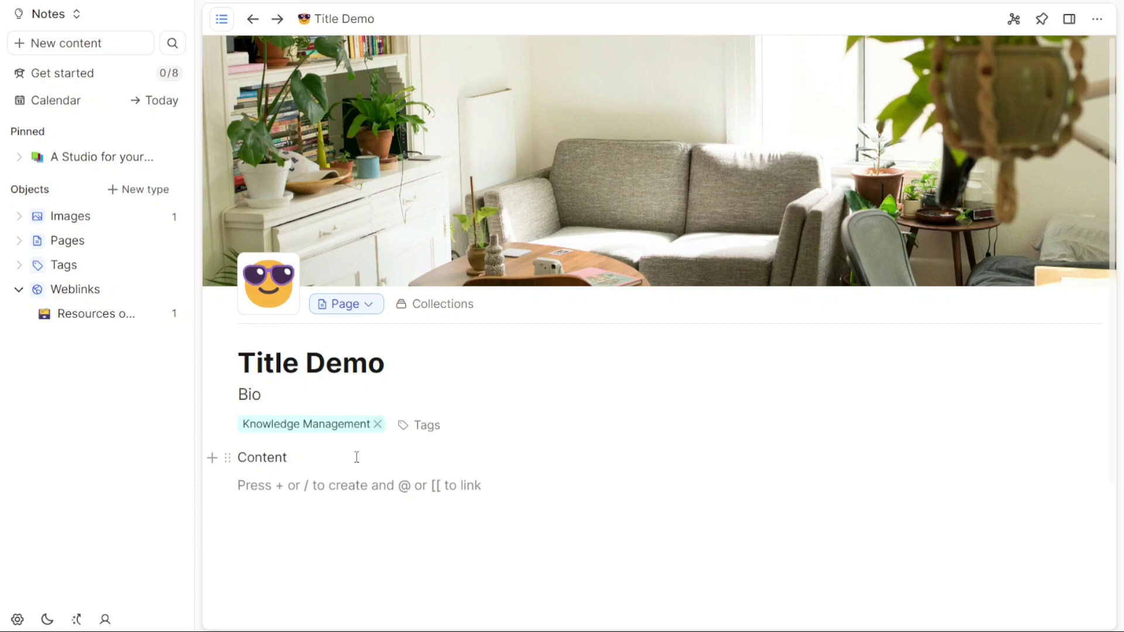
{"action": "type", "text": "+"}
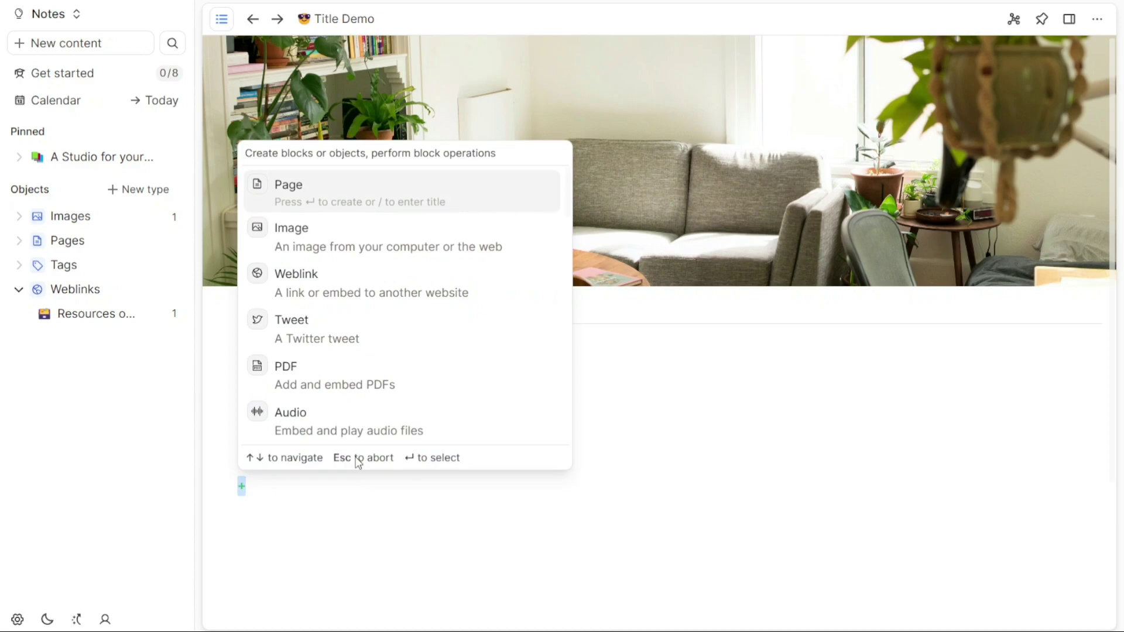
{"action": "key", "text": "Down"}
{"action": "key", "text": "Down"}
{"action": "key", "text": "Down"}
{"action": "key", "text": "Down"}
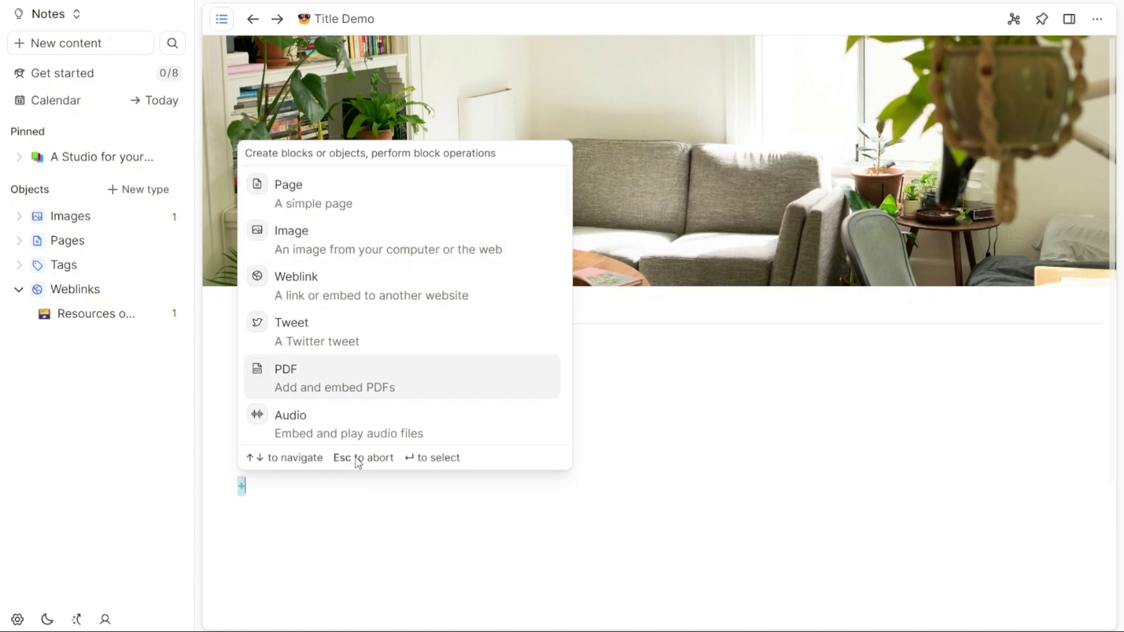
{"action": "key", "text": "Return"}
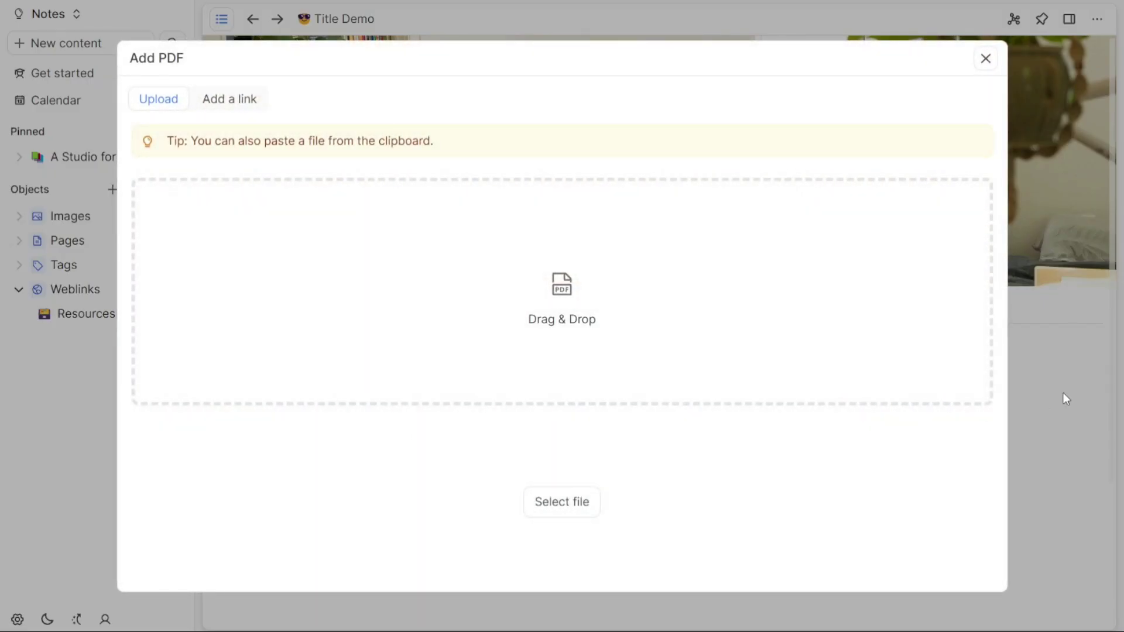
{"action": "left_click", "coordinate": [1066, 325]}
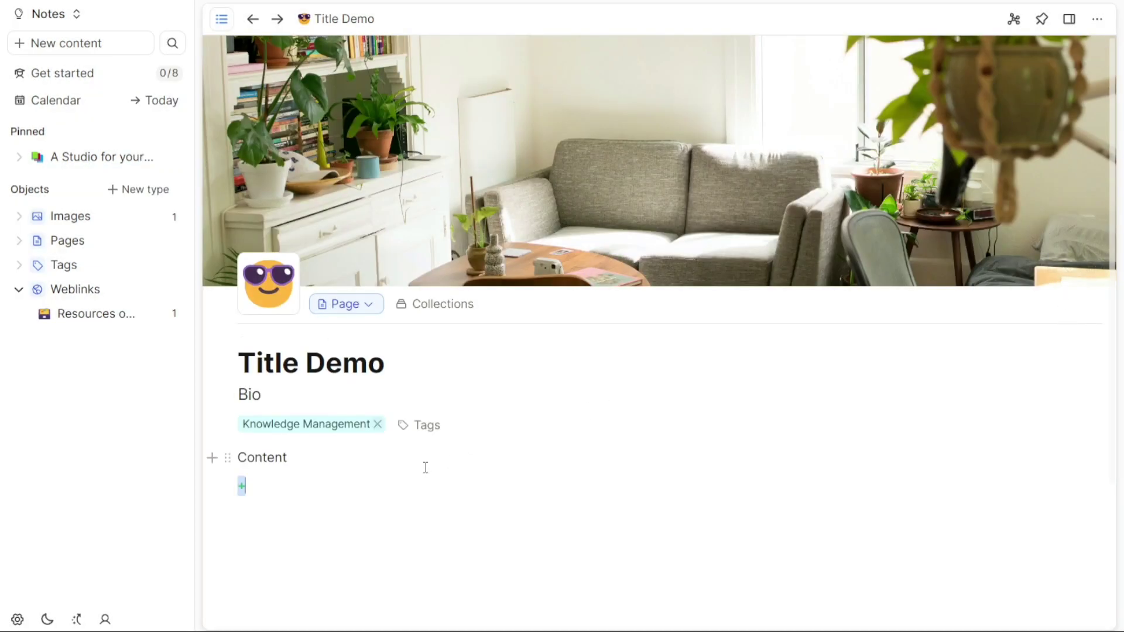
- Make the word 'Content' bold, link it to google.com, and start an empty block beneath
{"action": "double_click", "coordinate": [271, 455]}
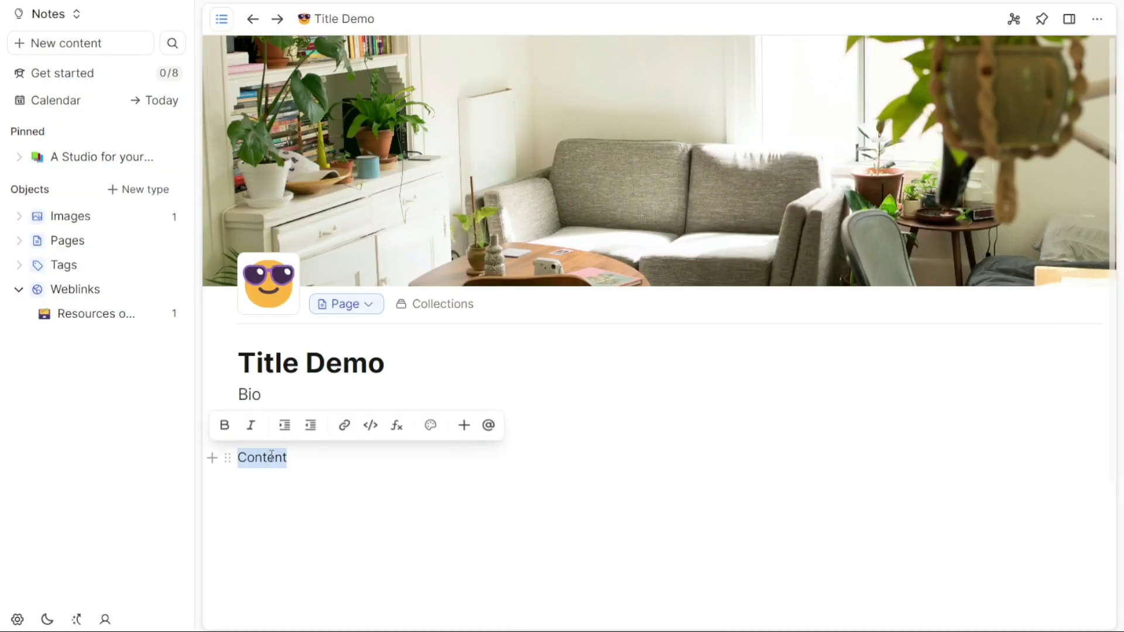
{"action": "left_click", "coordinate": [223, 425]}
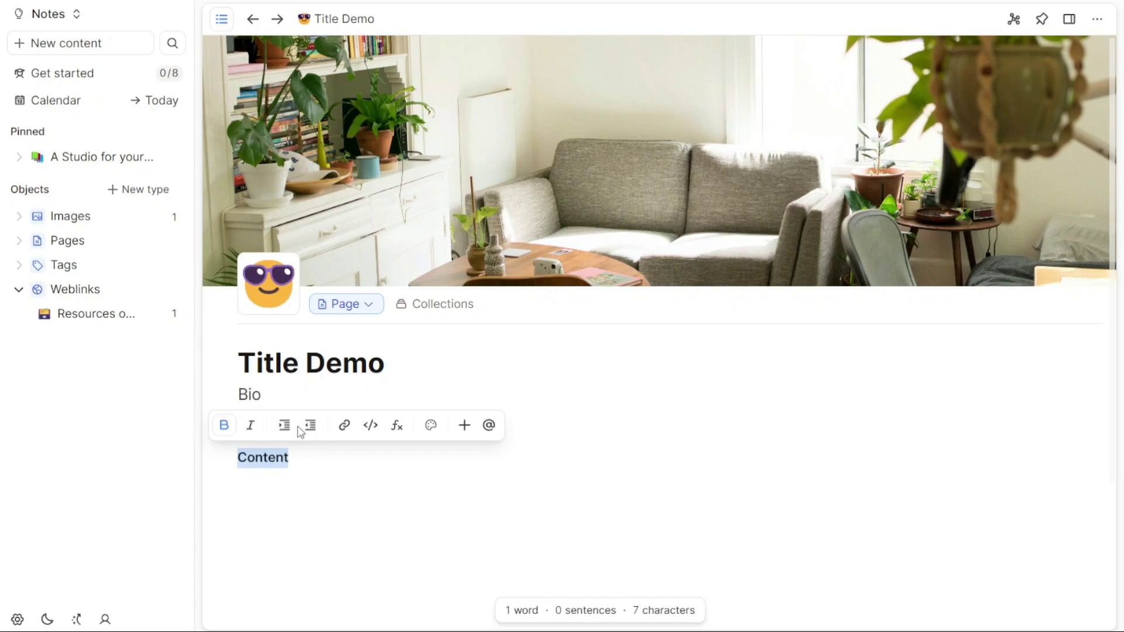
{"action": "left_click", "coordinate": [346, 426]}
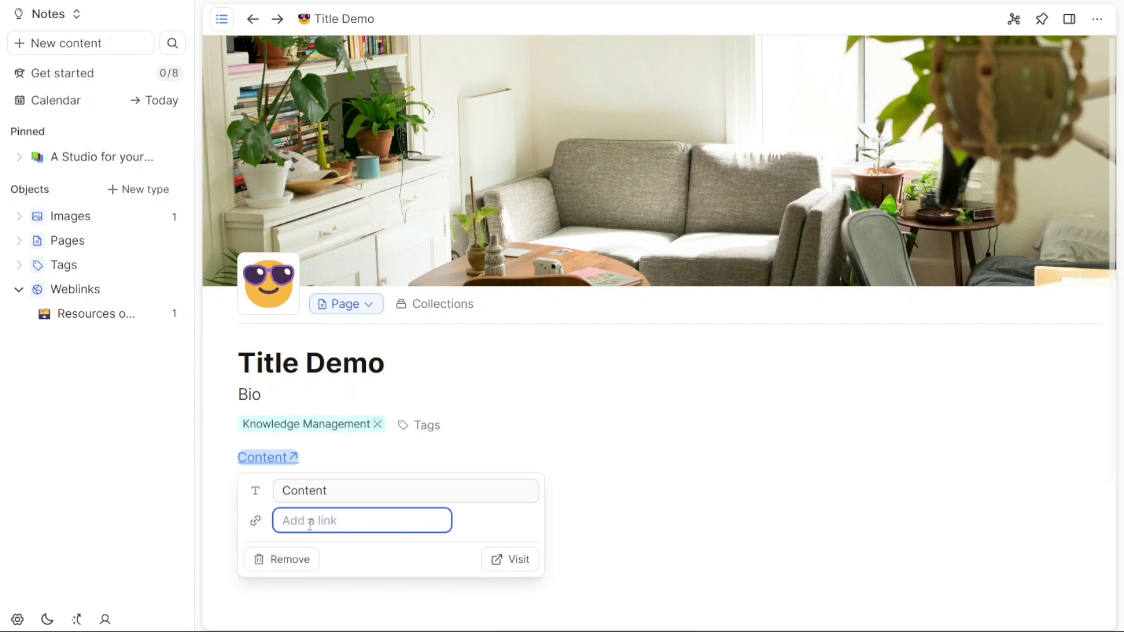
{"action": "type", "text": "google.com"}
{"action": "key", "text": "Return"}
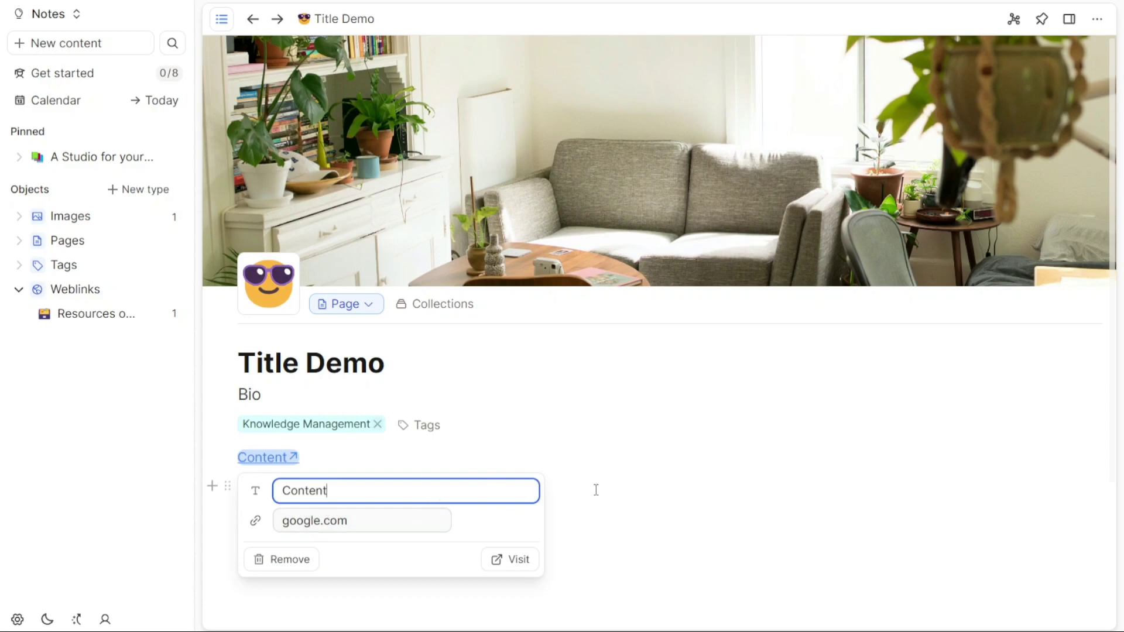
{"action": "left_click", "coordinate": [603, 514]}
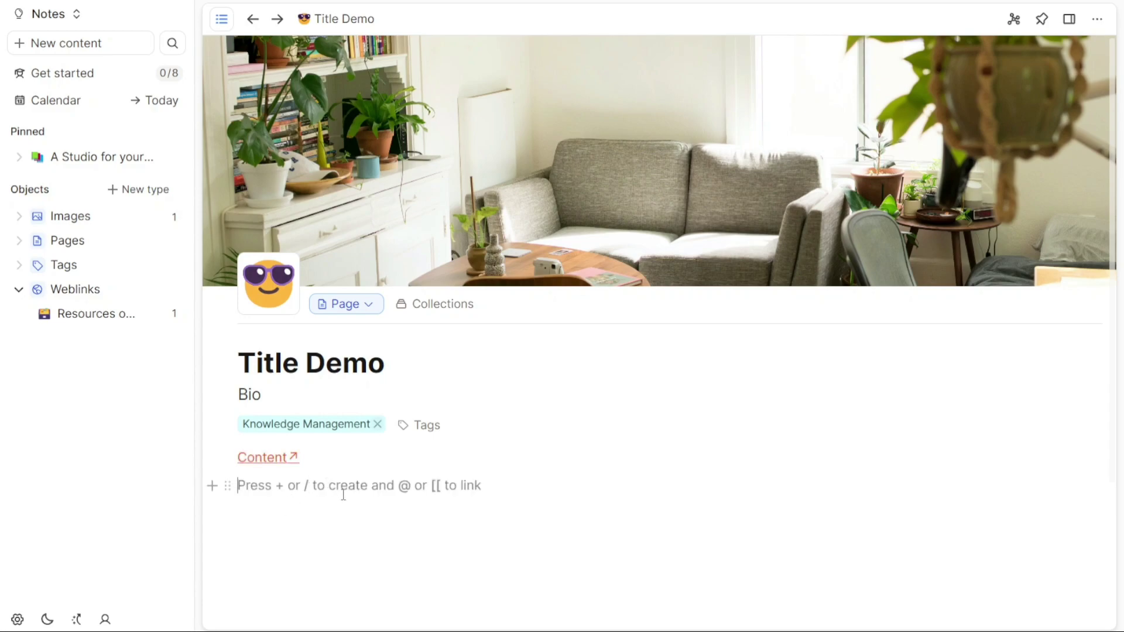
{"action": "key", "text": "Return"}
- Insert a horizontal divider below Content after discarding an accidental audio block
{"action": "type", "text": "/"}
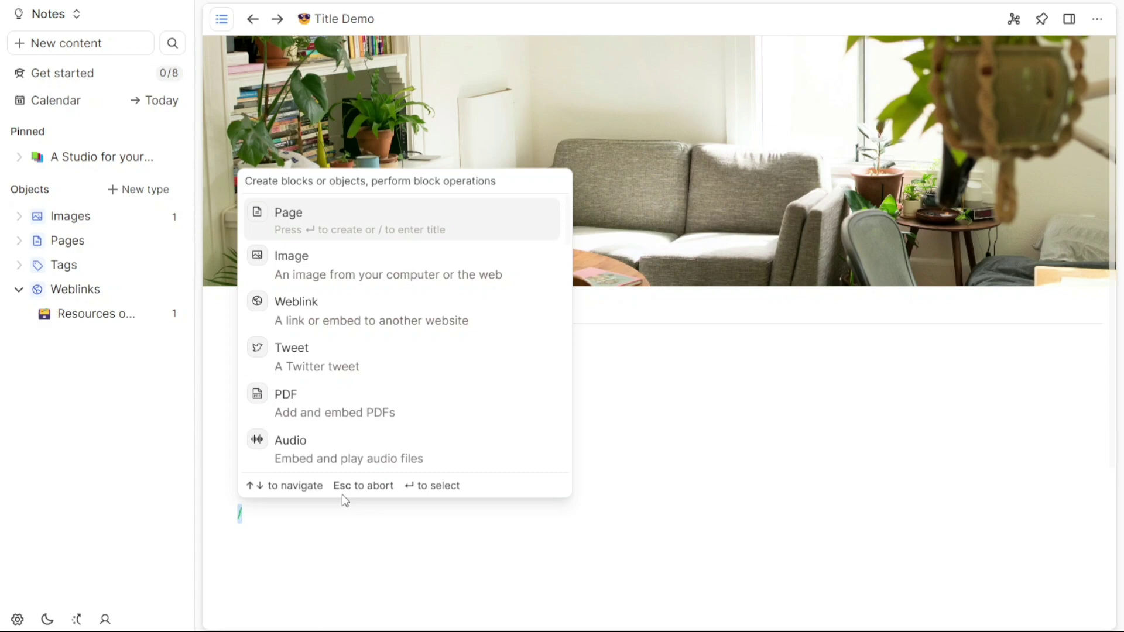
{"action": "left_click", "coordinate": [327, 463]}
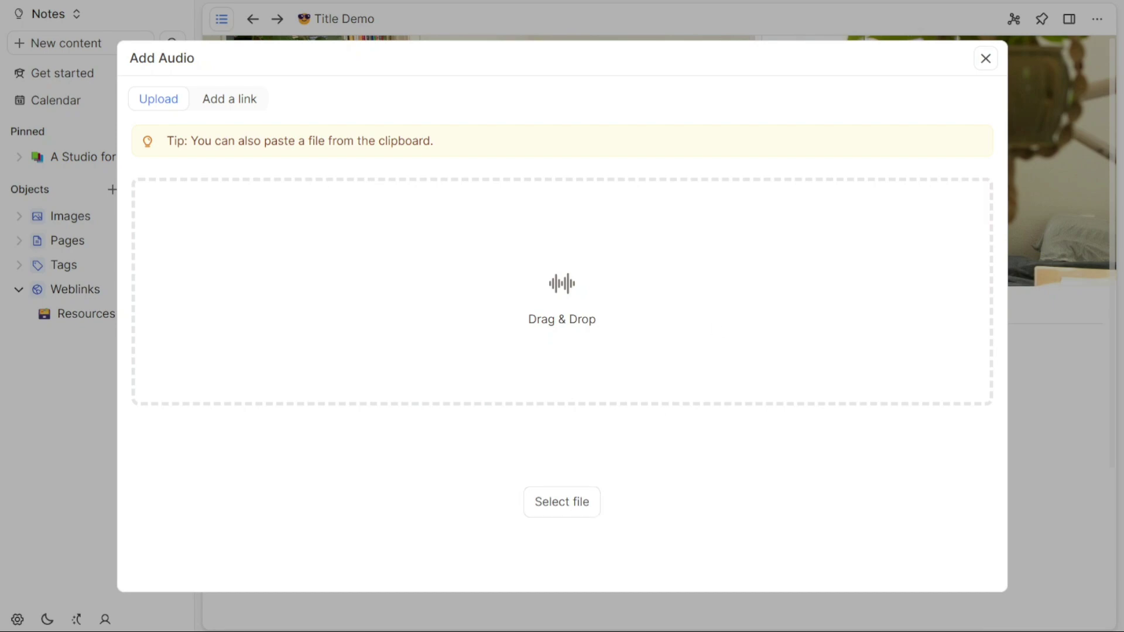
{"action": "left_click", "coordinate": [986, 59]}
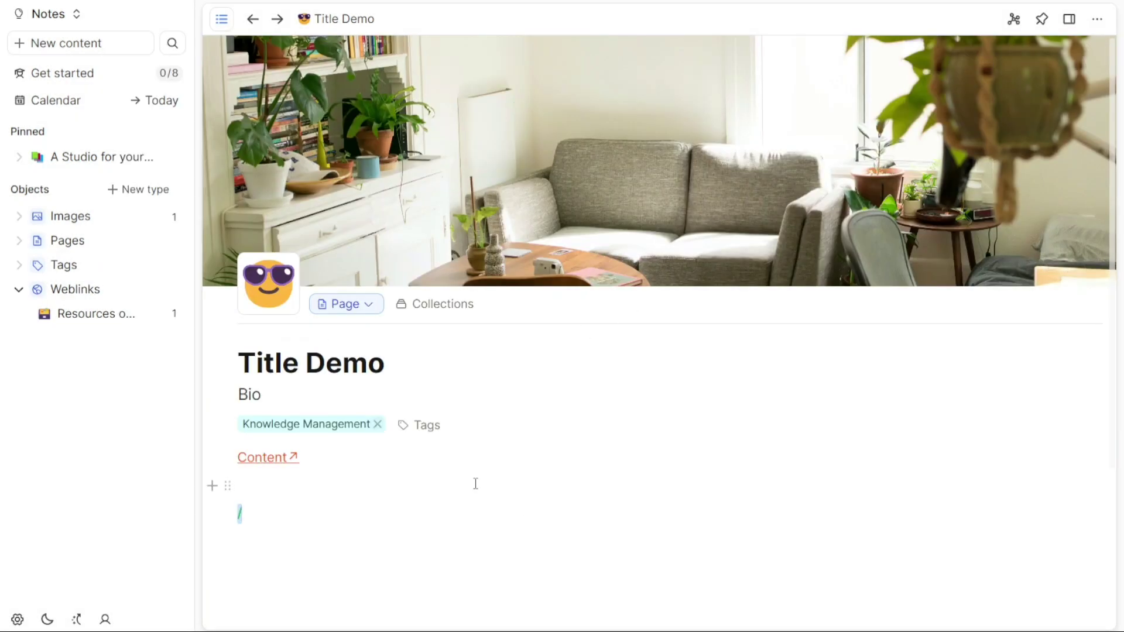
{"action": "type", "text": "/"}
{"action": "key", "text": "Down"}
{"action": "key", "text": "Down"}
{"action": "key", "text": "Down"}
{"action": "key", "text": "Down"}
{"action": "key", "text": "Down"}
{"action": "key", "text": "Down"}
{"action": "key", "text": "Down"}
{"action": "key", "text": "Down"}
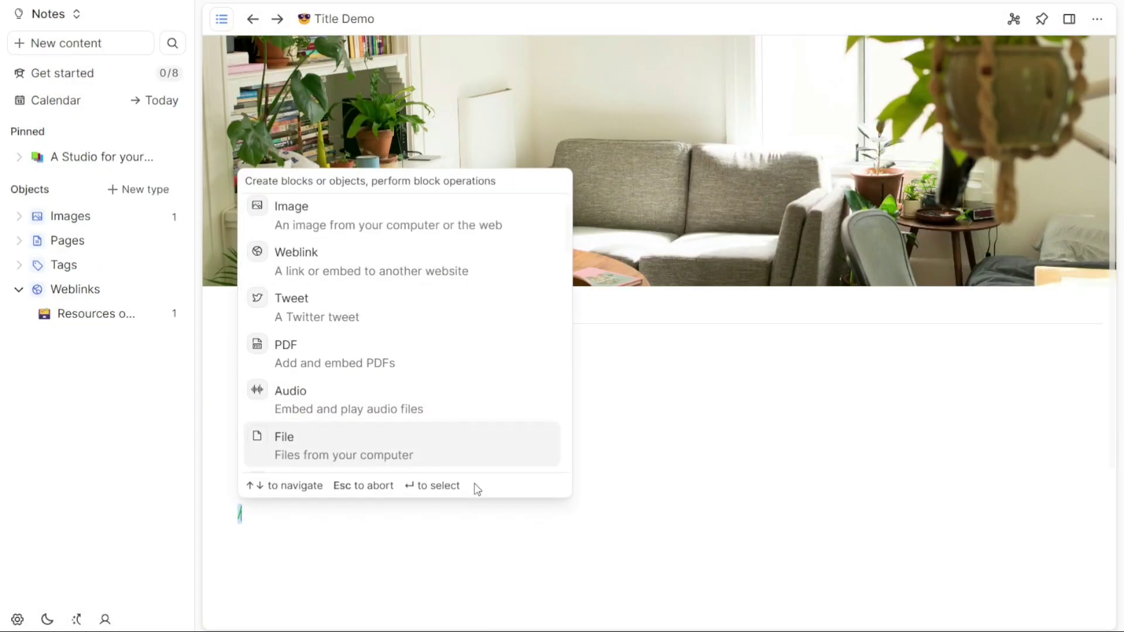
{"action": "key", "text": "Down"}
{"action": "key", "text": "Down"}
{"action": "key", "text": "Down"}
{"action": "key", "text": "Down"}
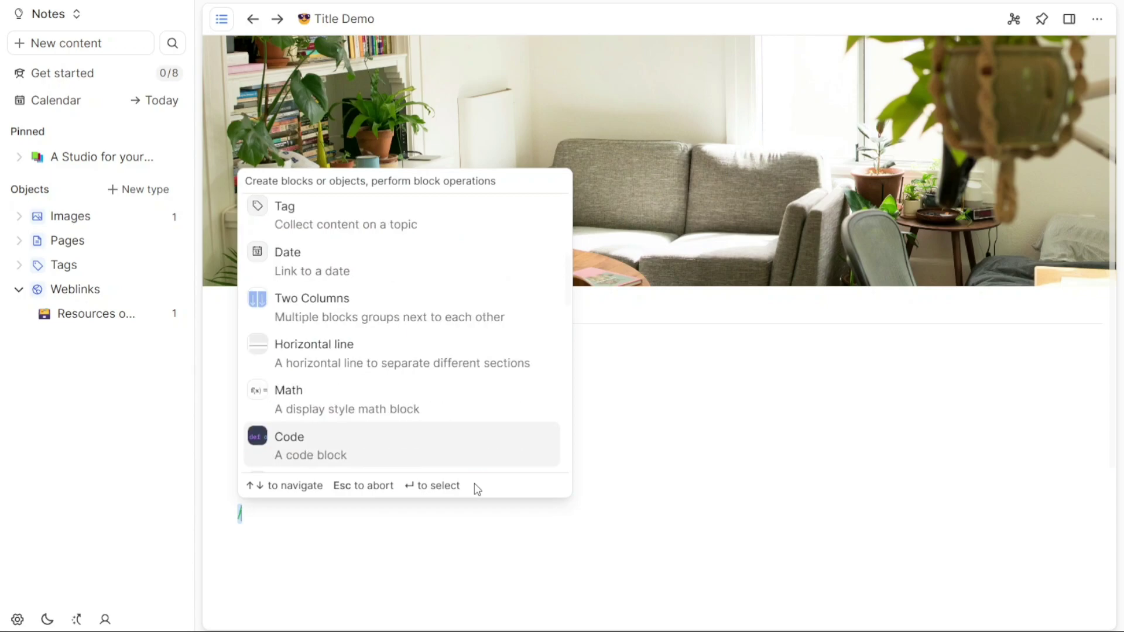
{"action": "key", "text": "Up"}
{"action": "key", "text": "Up"}
{"action": "key", "text": "Return"}
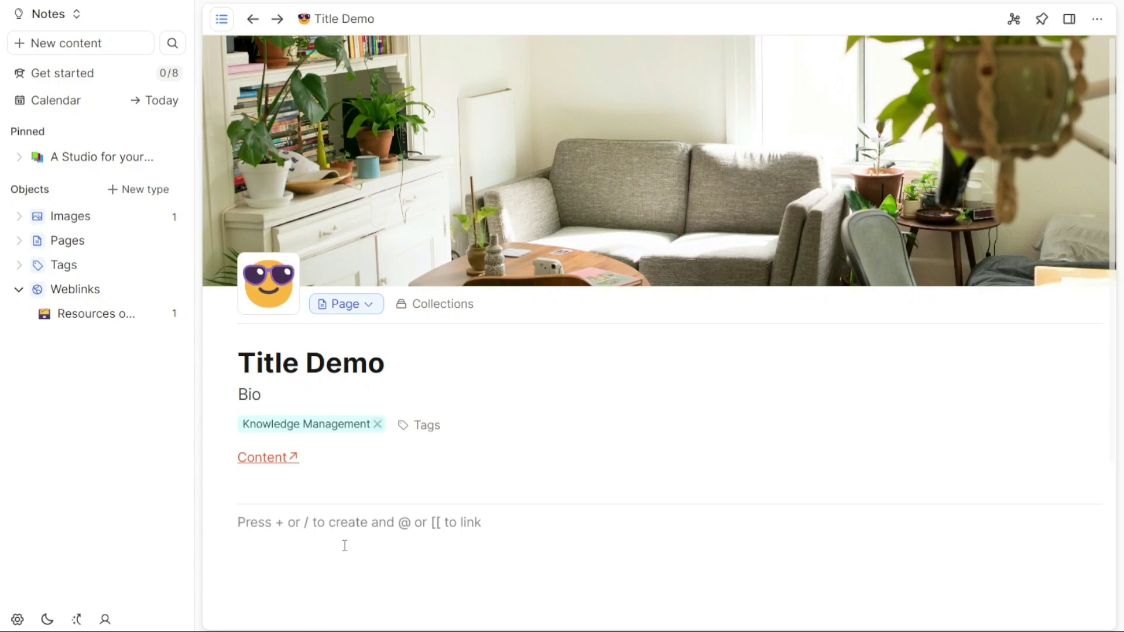
{"action": "key", "text": "Return"}
- Embed the Capacities Docs weblink card under the divider using [[ and Weblinks
{"action": "type", "text": "[["}
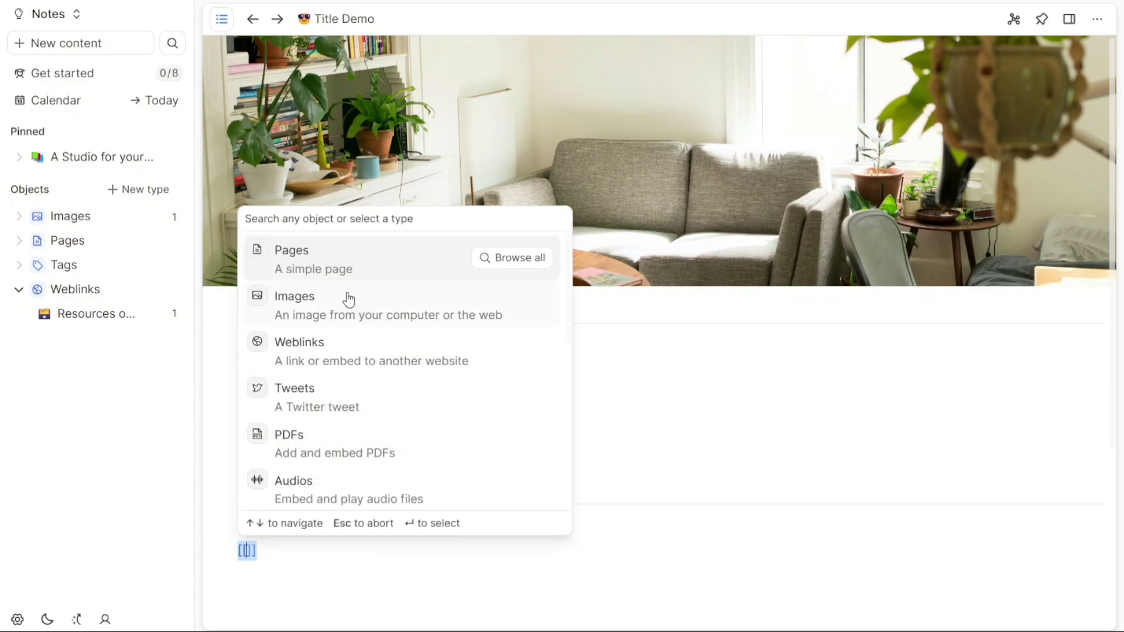
{"action": "left_click", "coordinate": [358, 354]}
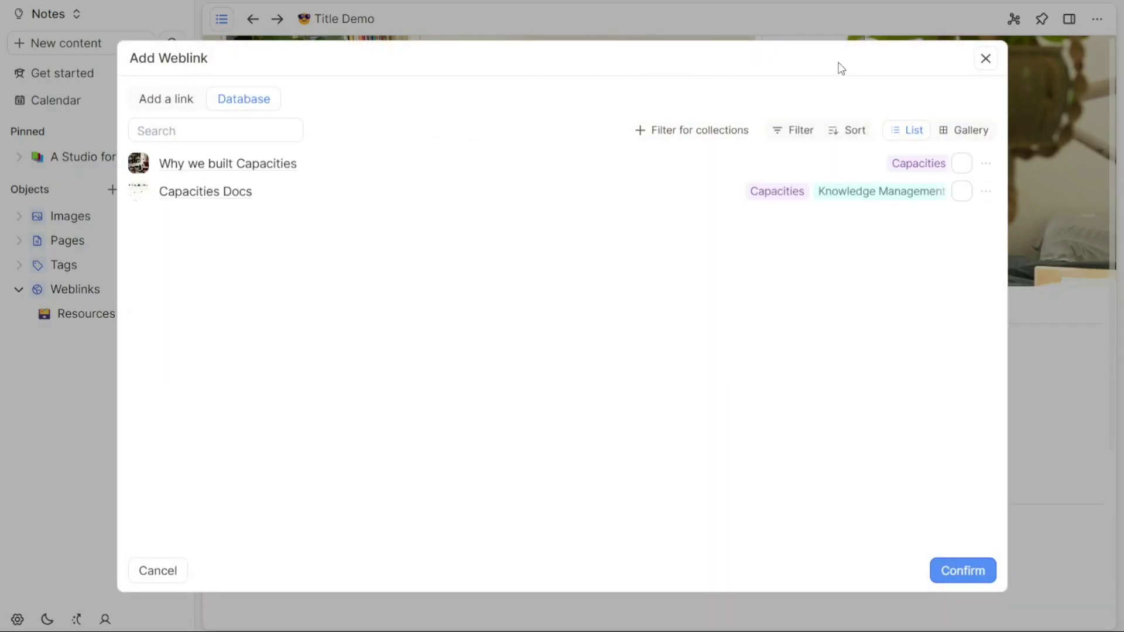
{"action": "left_click", "coordinate": [207, 191]}
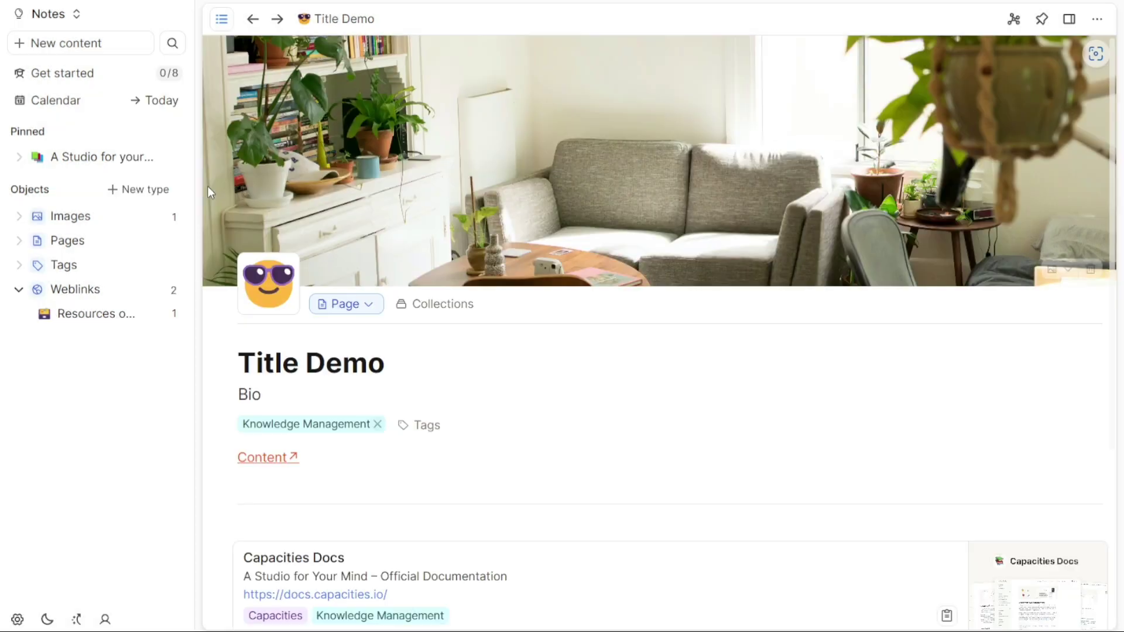